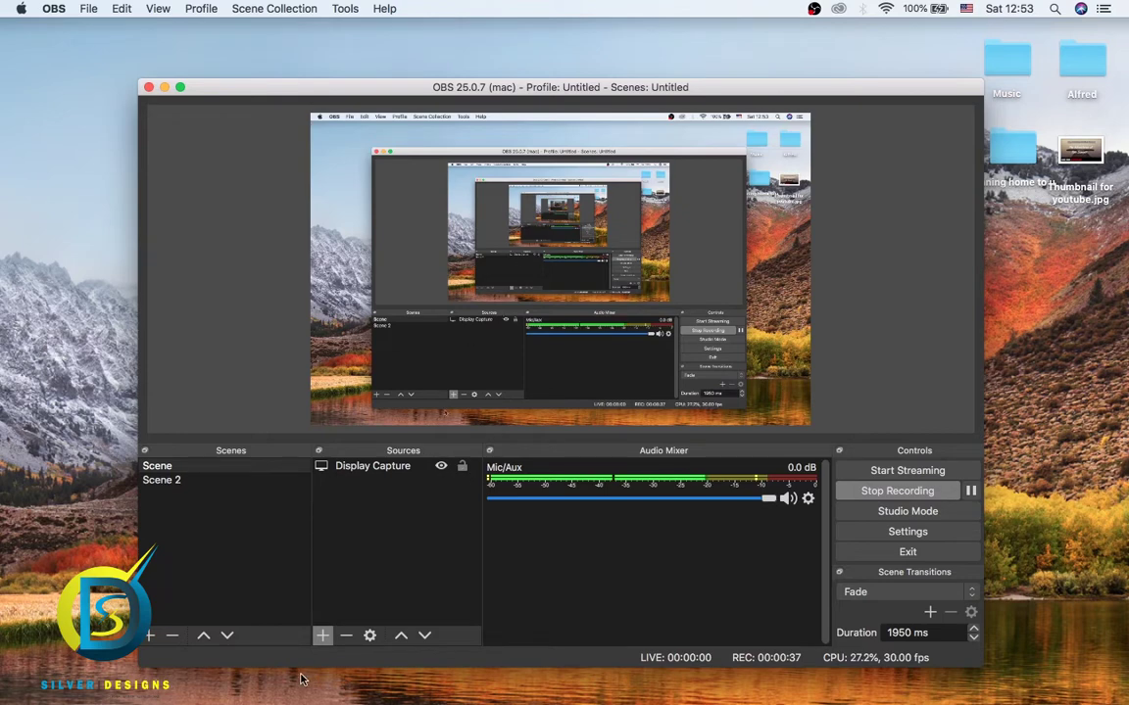
- Load freenom.com in Google Chrome
mouse_move(300, 698)
click(410, 670)
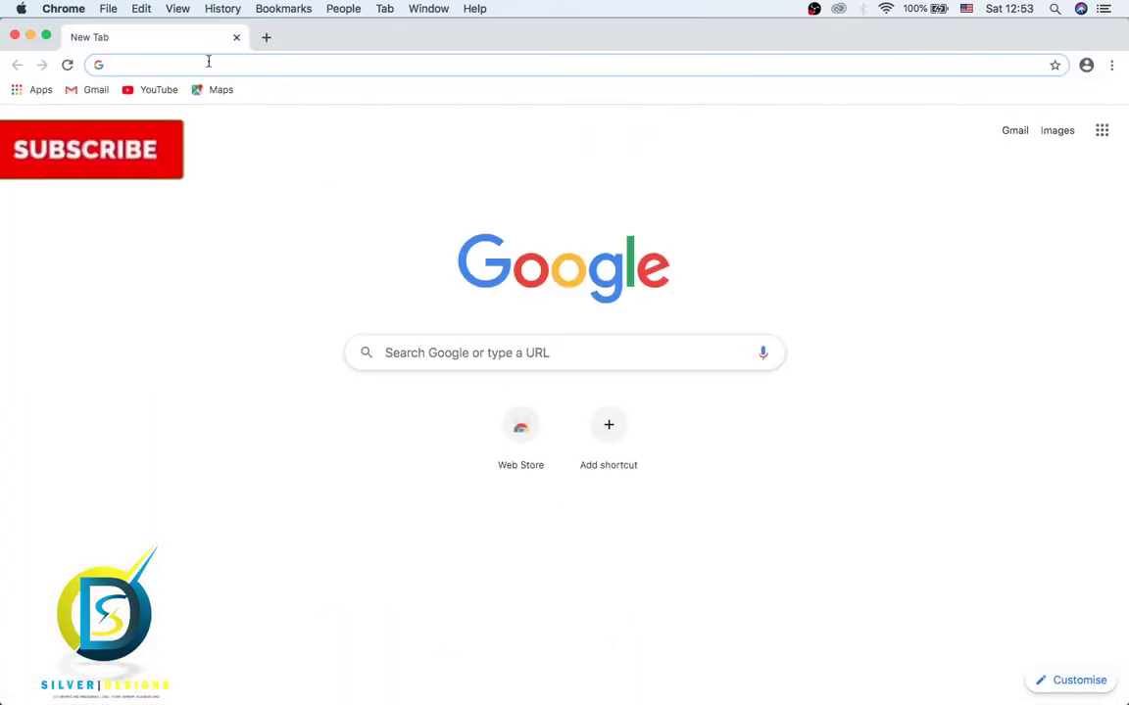
text(free)
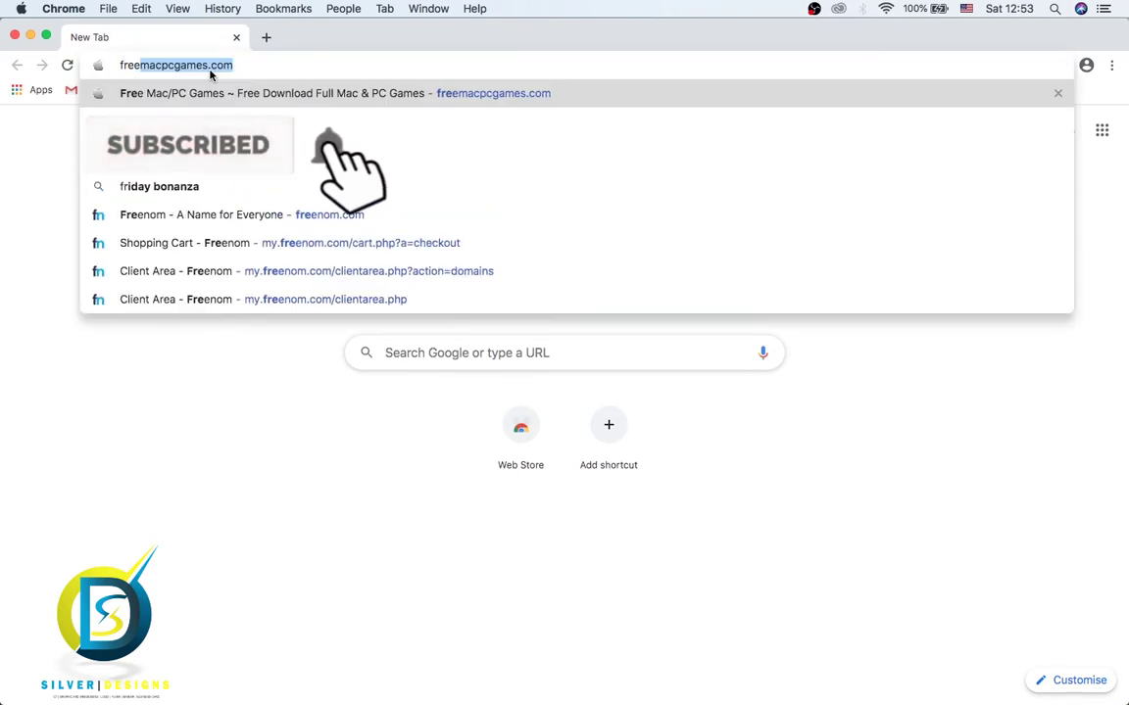
text(nom.)
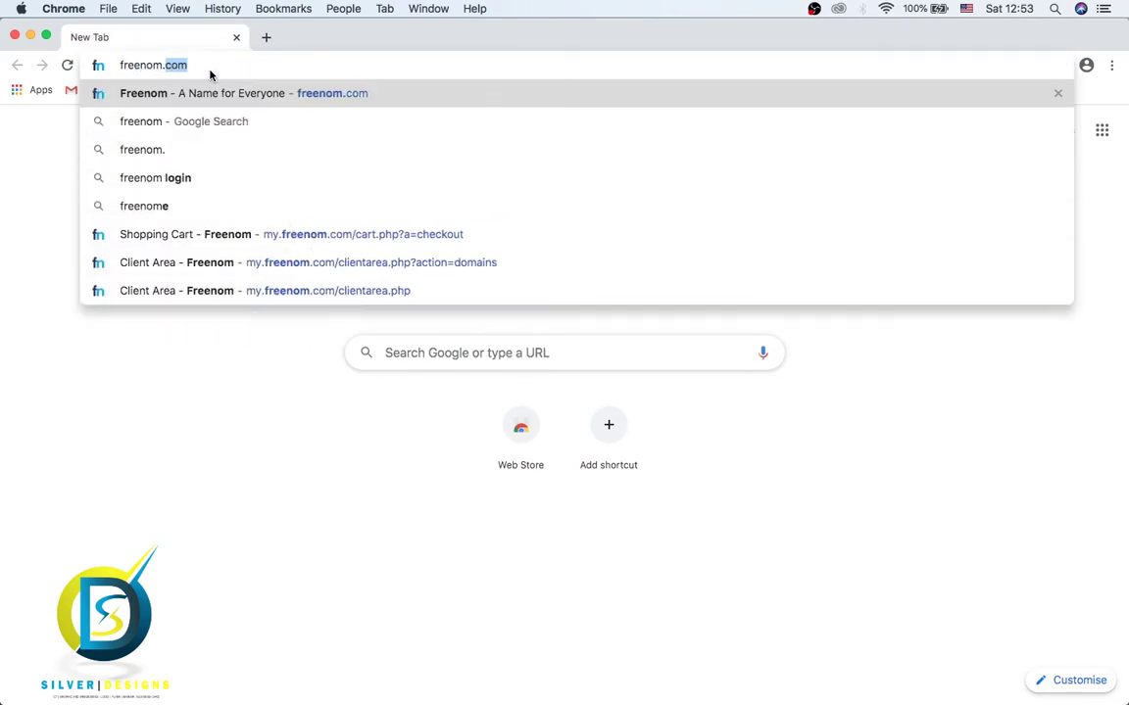
text(com)
key(Return)
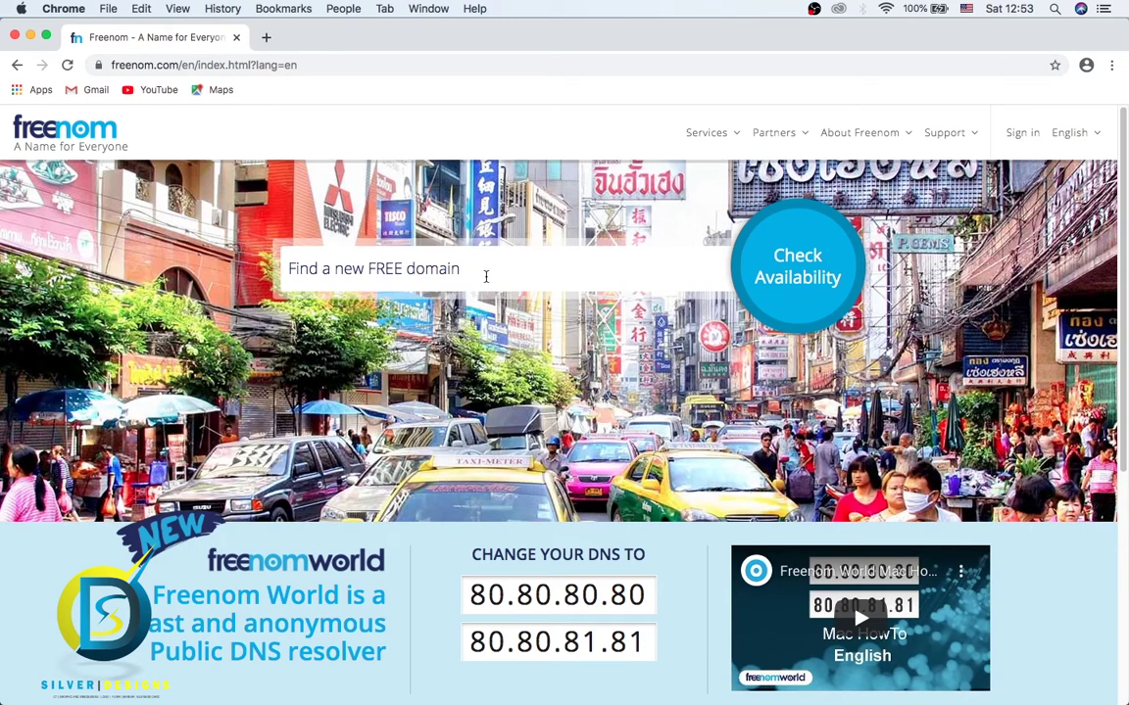
- Search Freenom's free-domain box for 'silverstore'
click(483, 277)
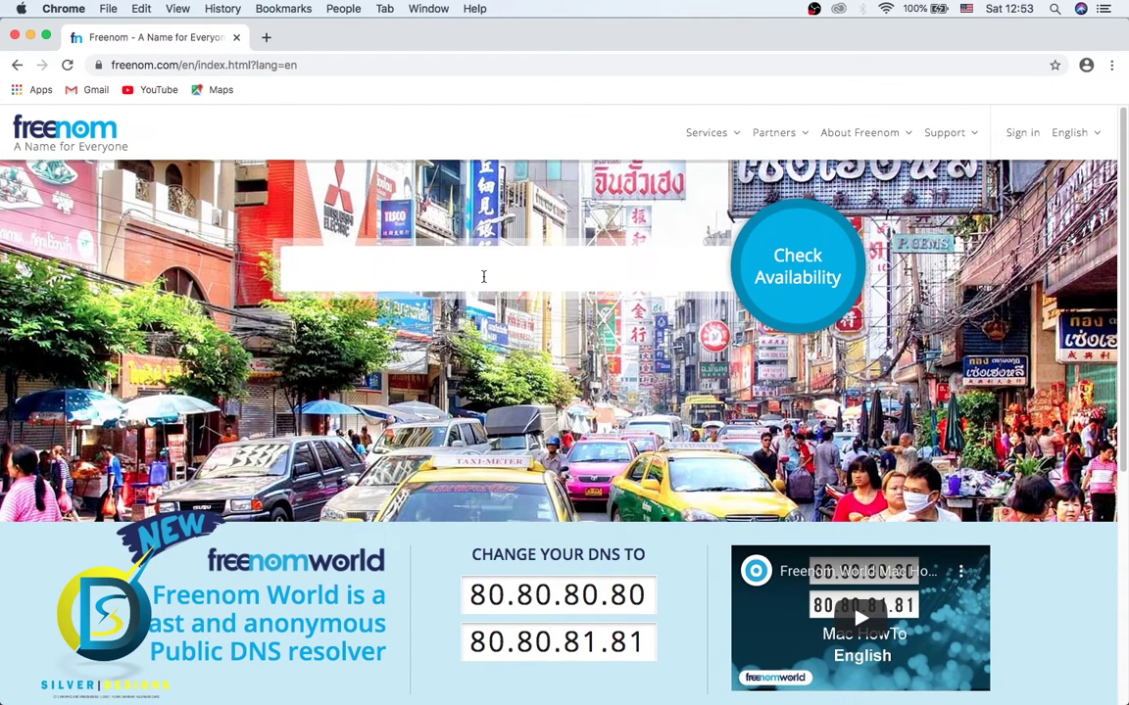
text(silverstore)
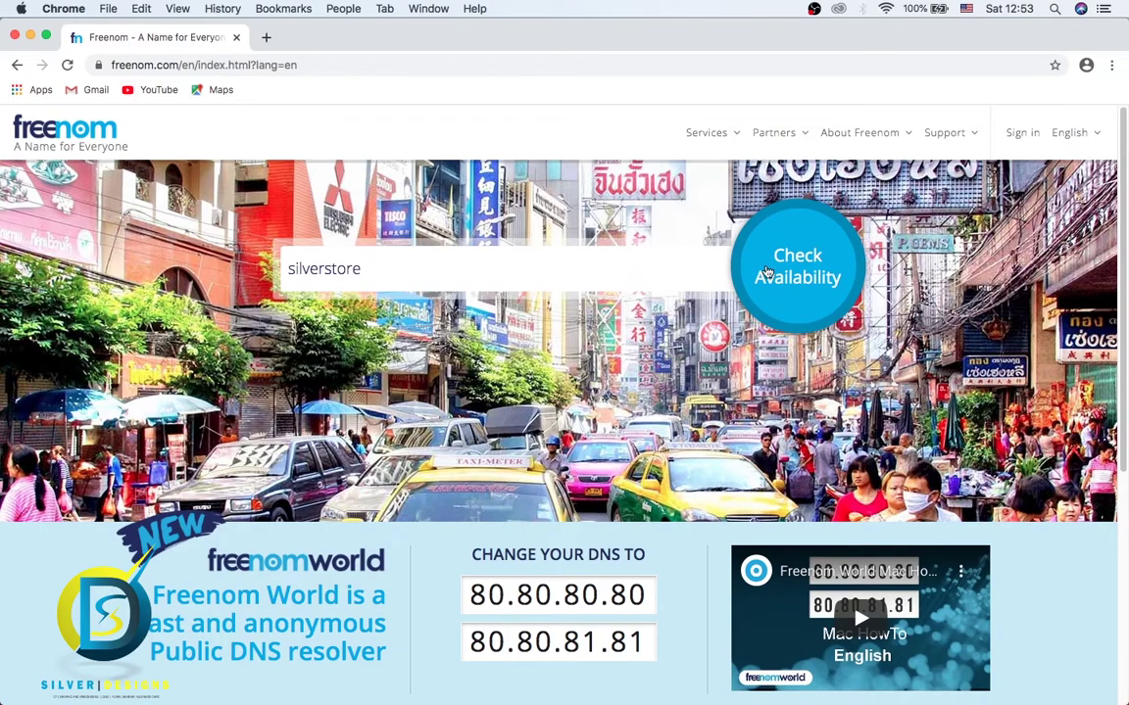
key(Return)
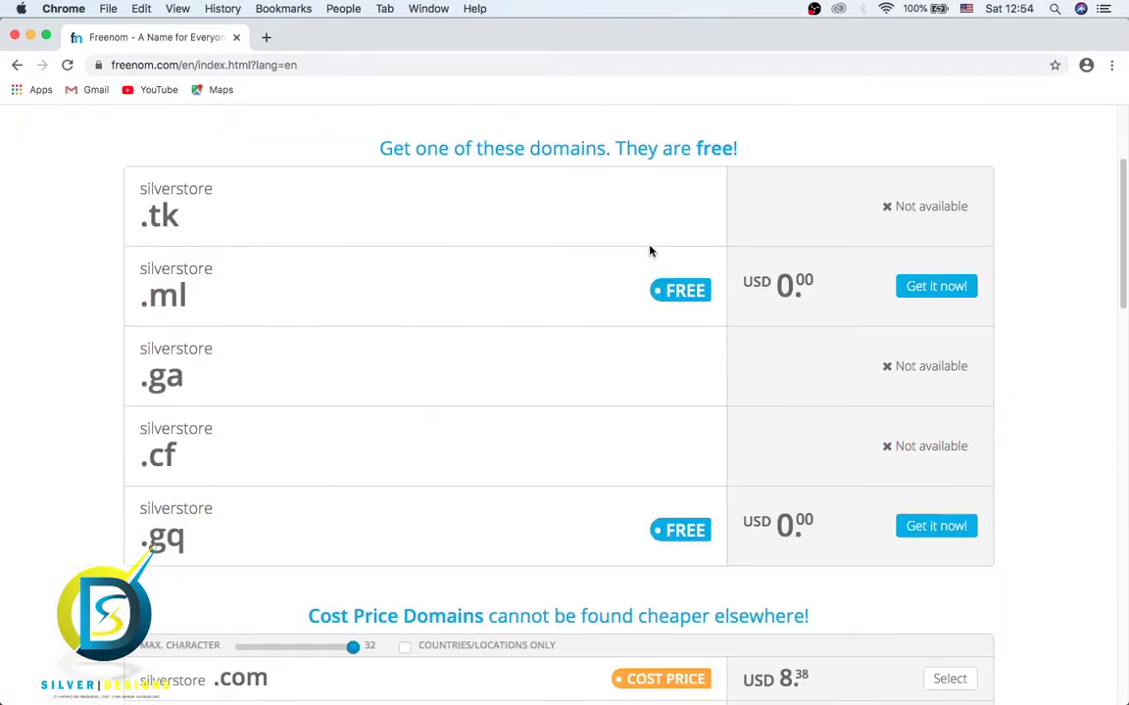
- Try to claim silverstore.ml and silverstore.gq from the results; both turn Not available
scroll(635, 248, up, 1)
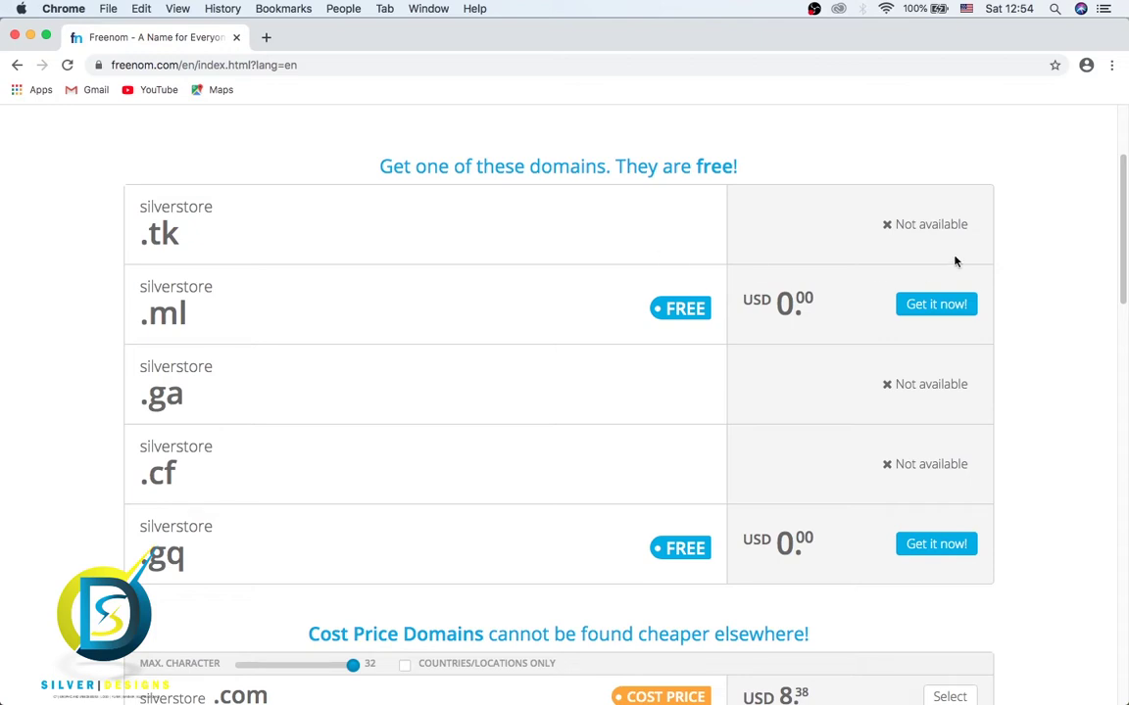
scroll(698, 244, up, 4)
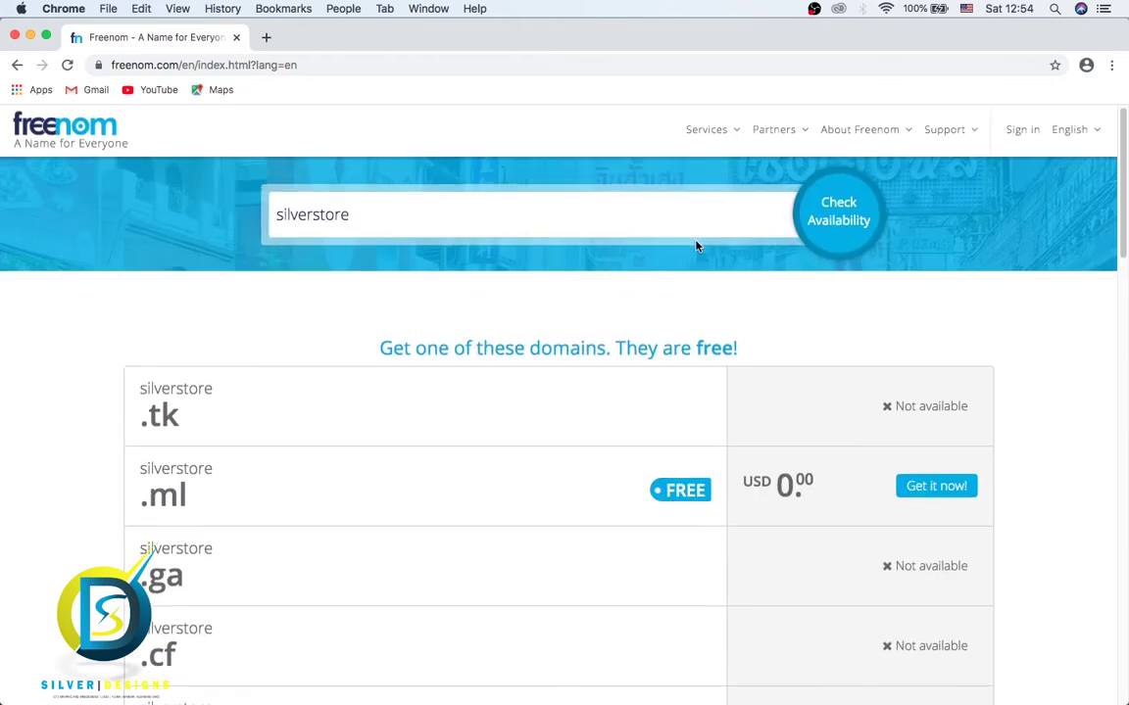
scroll(697, 244, down, 2)
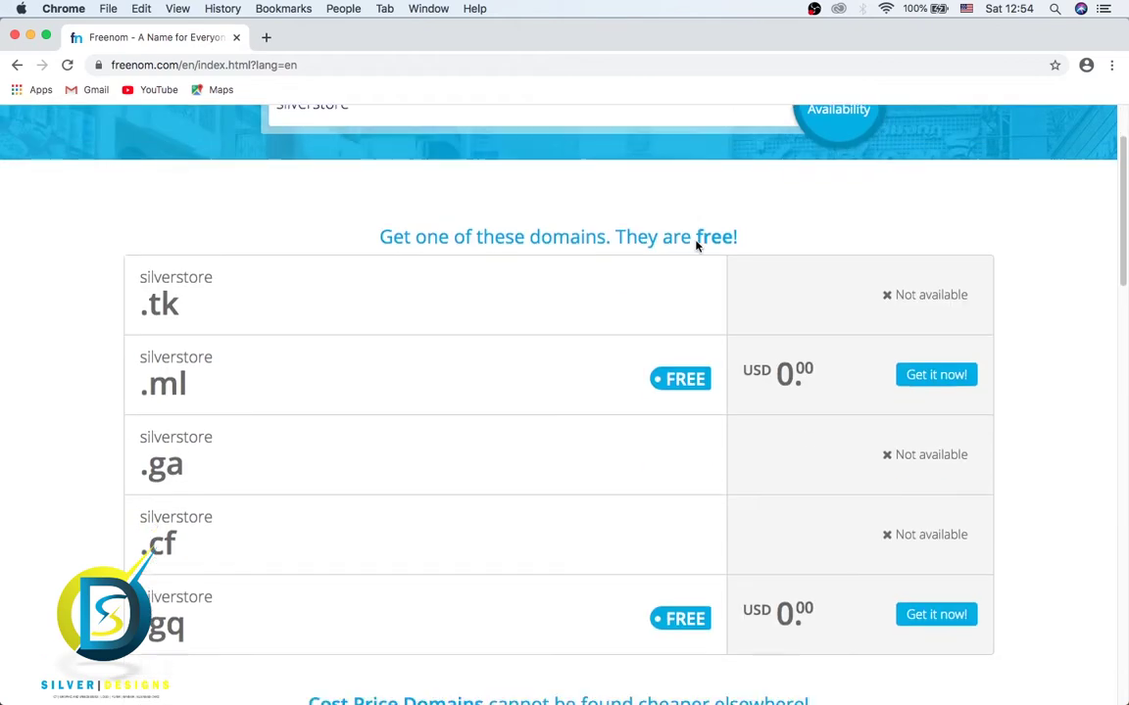
click(935, 375)
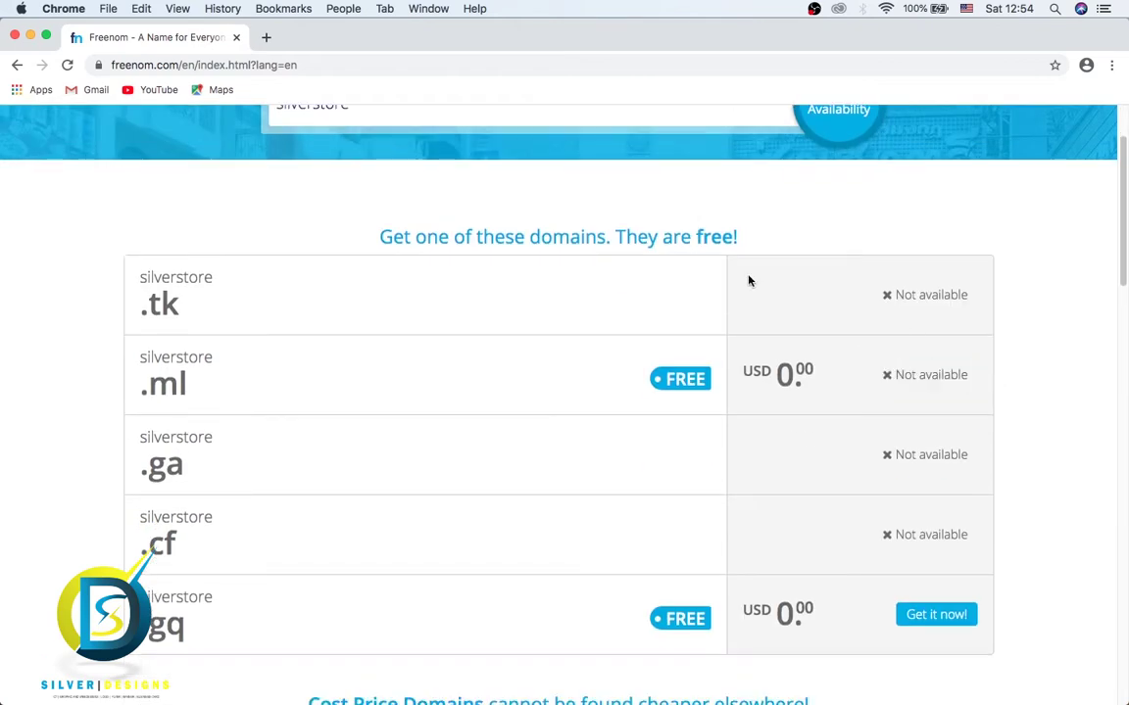
scroll(749, 281, down, 3)
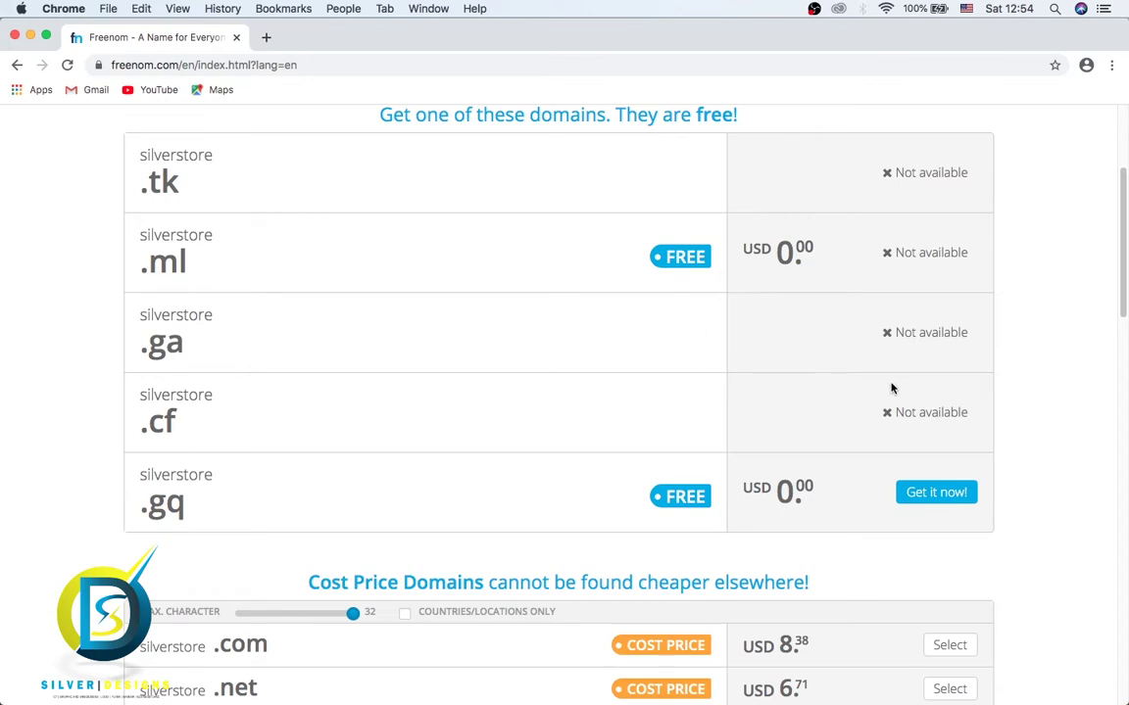
click(951, 494)
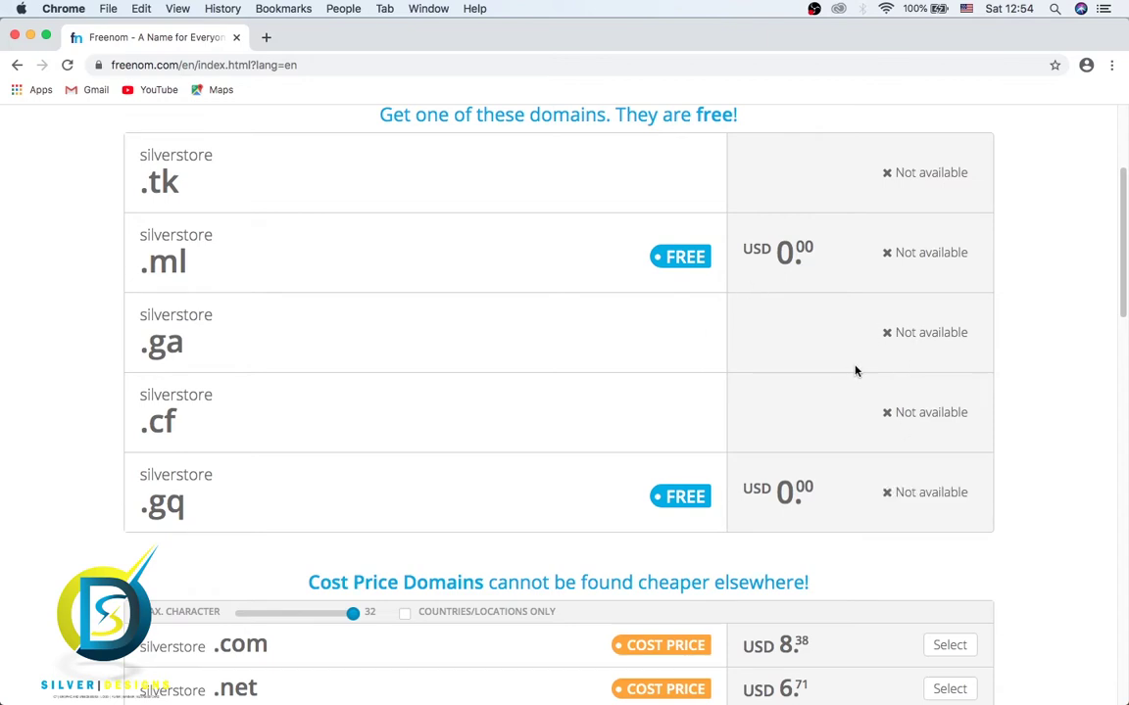
scroll(867, 370, up, 3)
scroll(877, 369, down, 2)
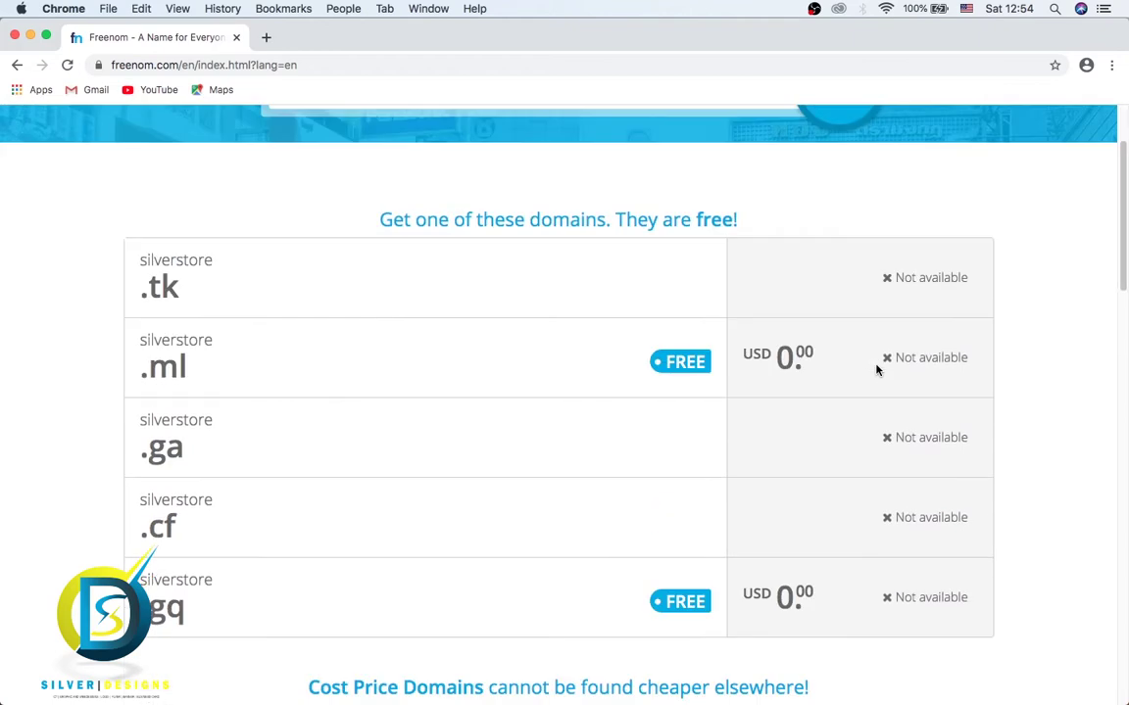
scroll(877, 370, up, 2)
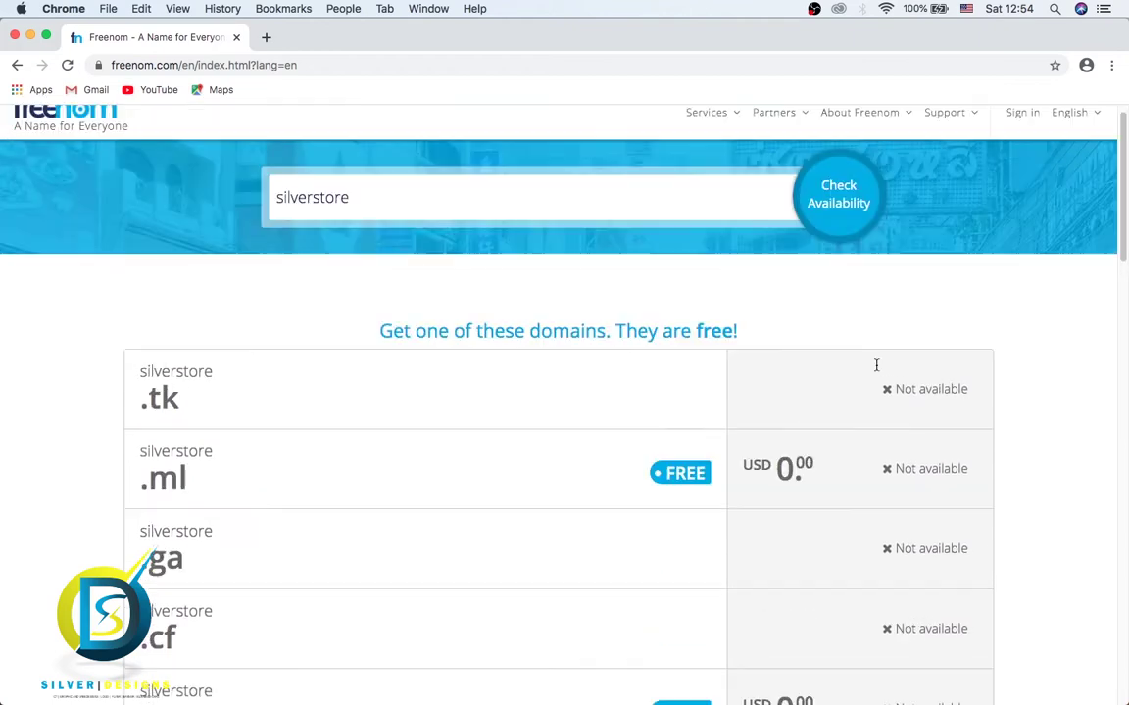
- Replace the search text with 'silverstore.ml' and check its availability, adding it to the cart
click(412, 199)
key(super+a)
key(BackSpace)
text(silver)
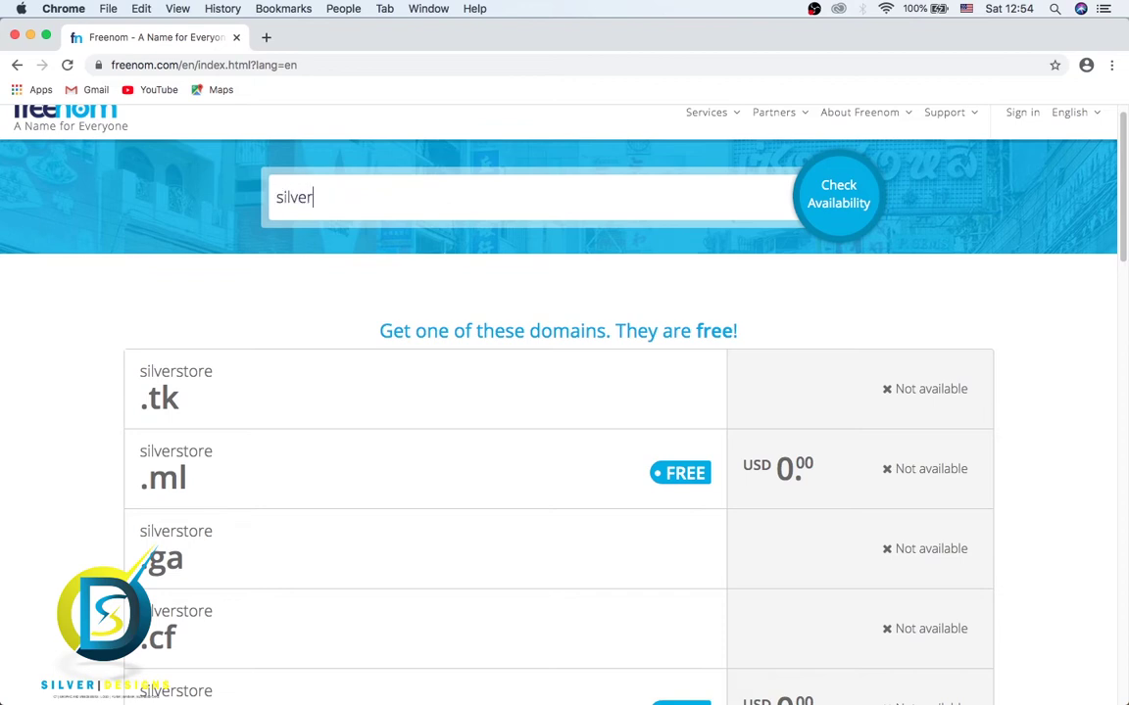
text(store.)
text(ml)
click(843, 208)
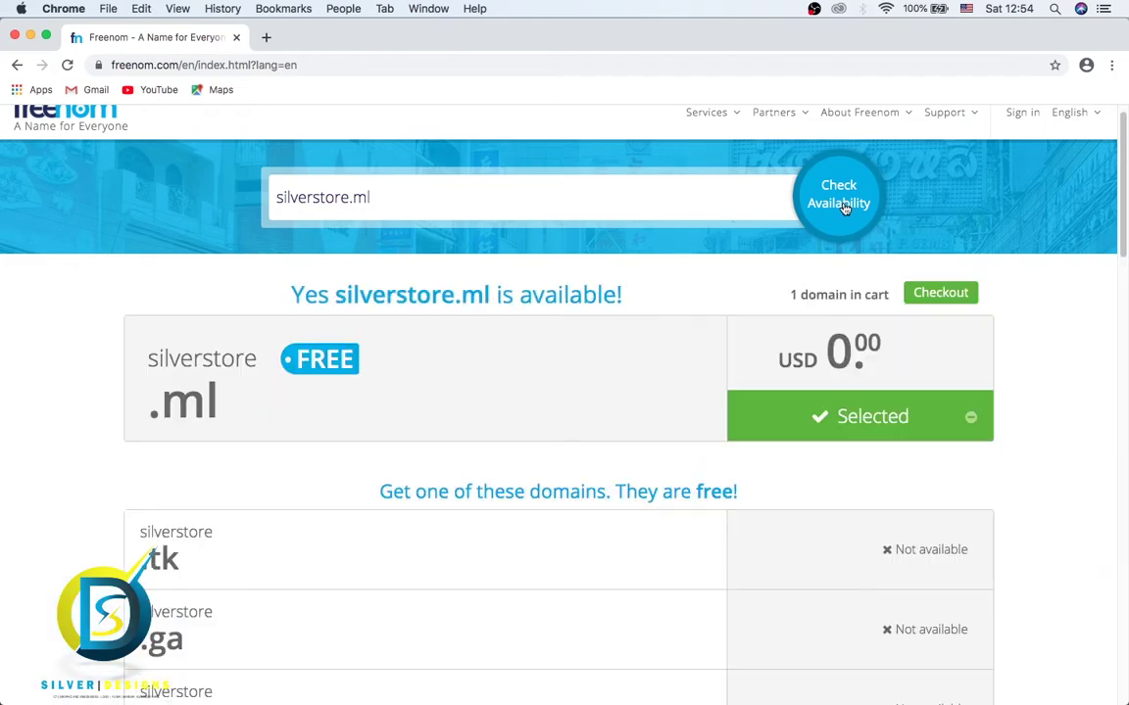
scroll(743, 204, down, 1)
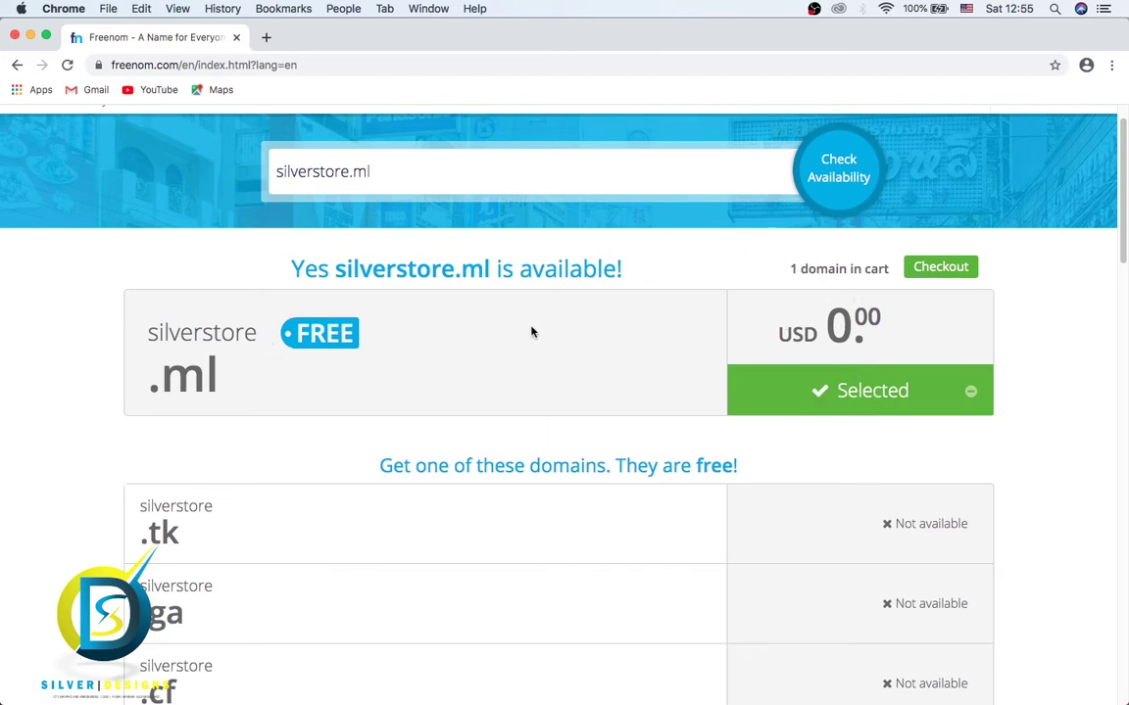
- Check out and set silverstore.ml's registration period to 12 Months @ FREE
click(940, 269)
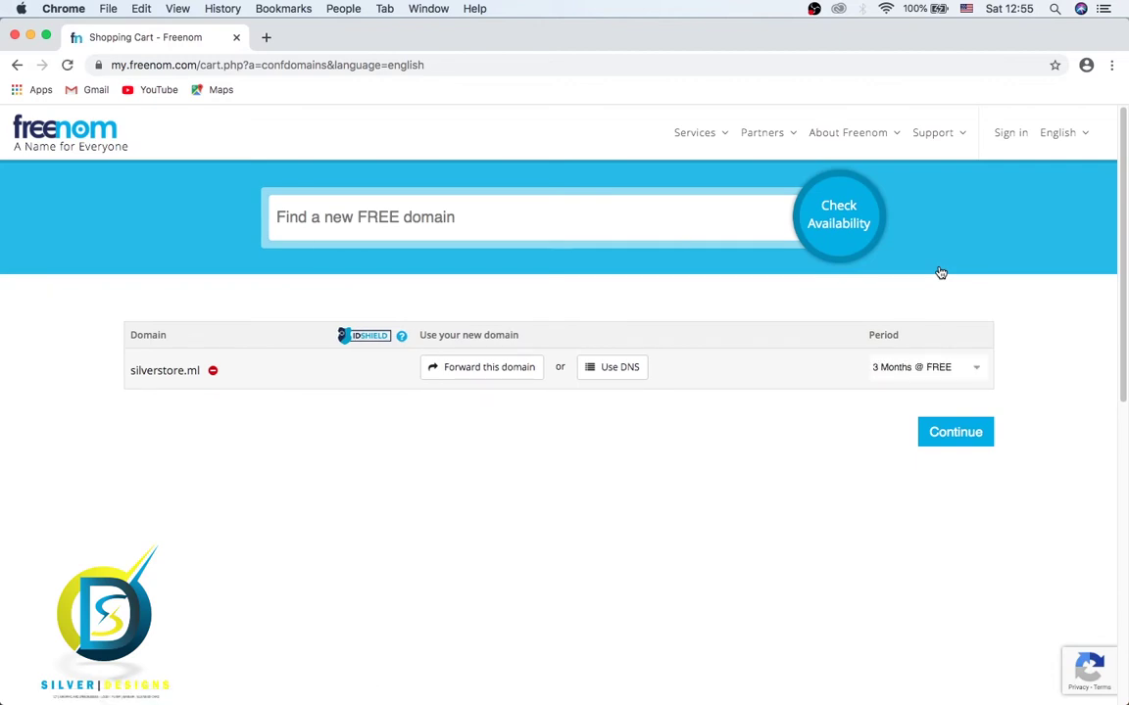
scroll(743, 421, down, 1)
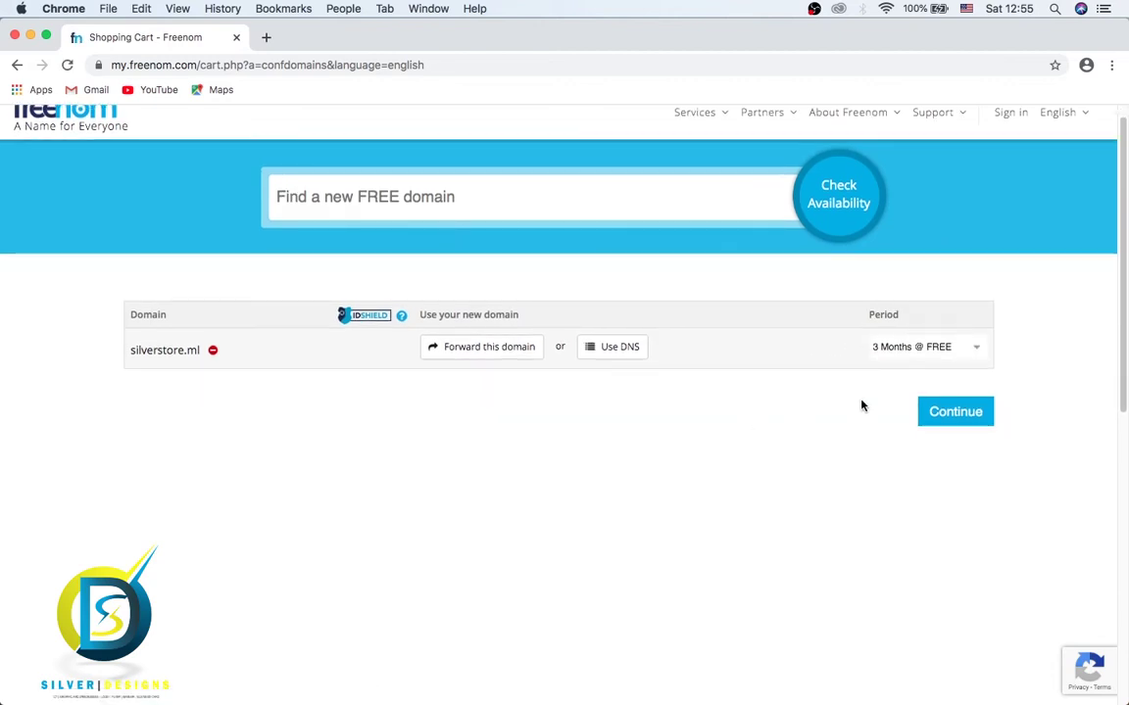
click(956, 346)
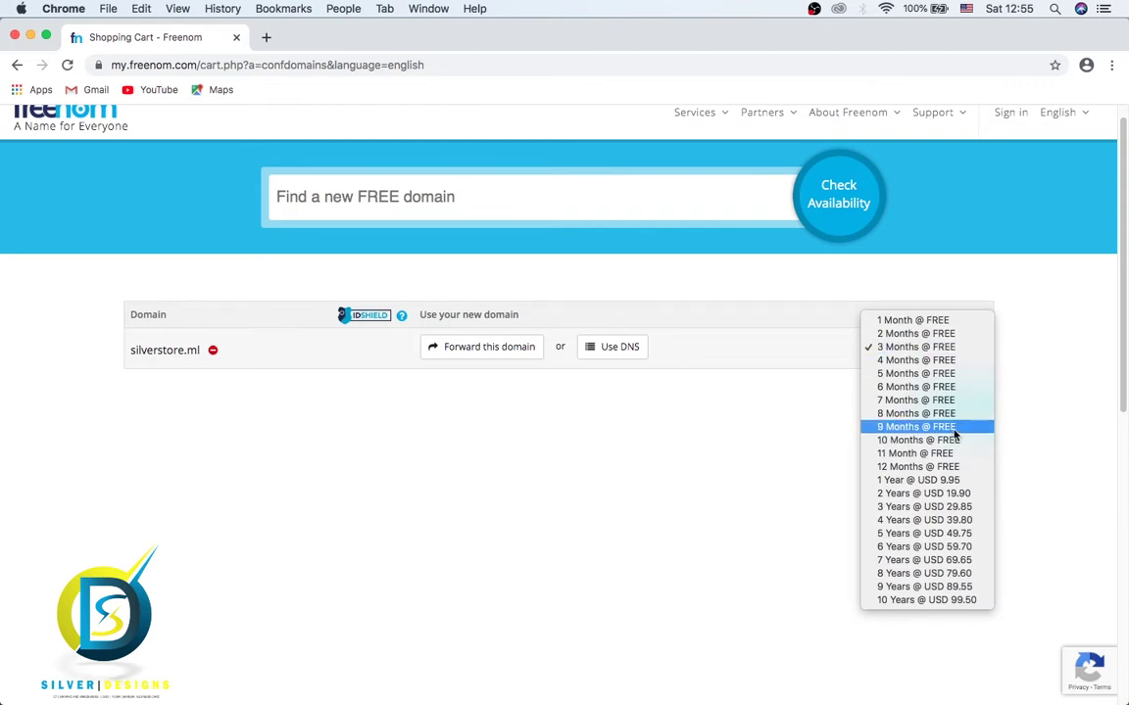
click(900, 467)
click(973, 350)
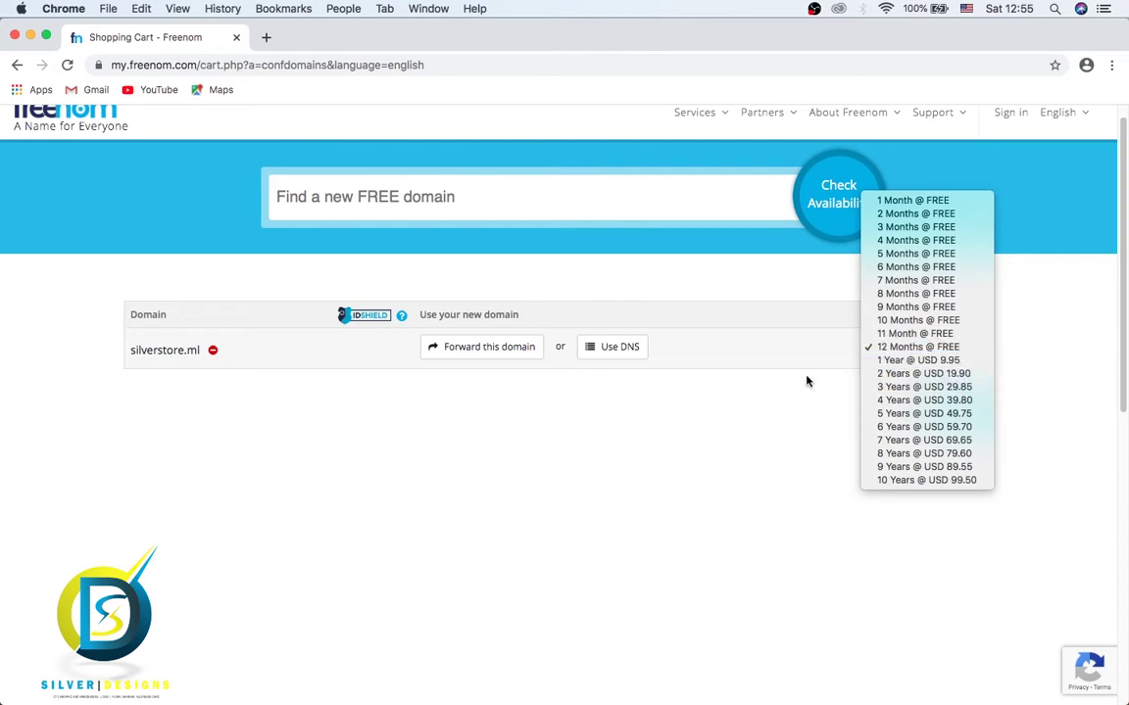
click(910, 349)
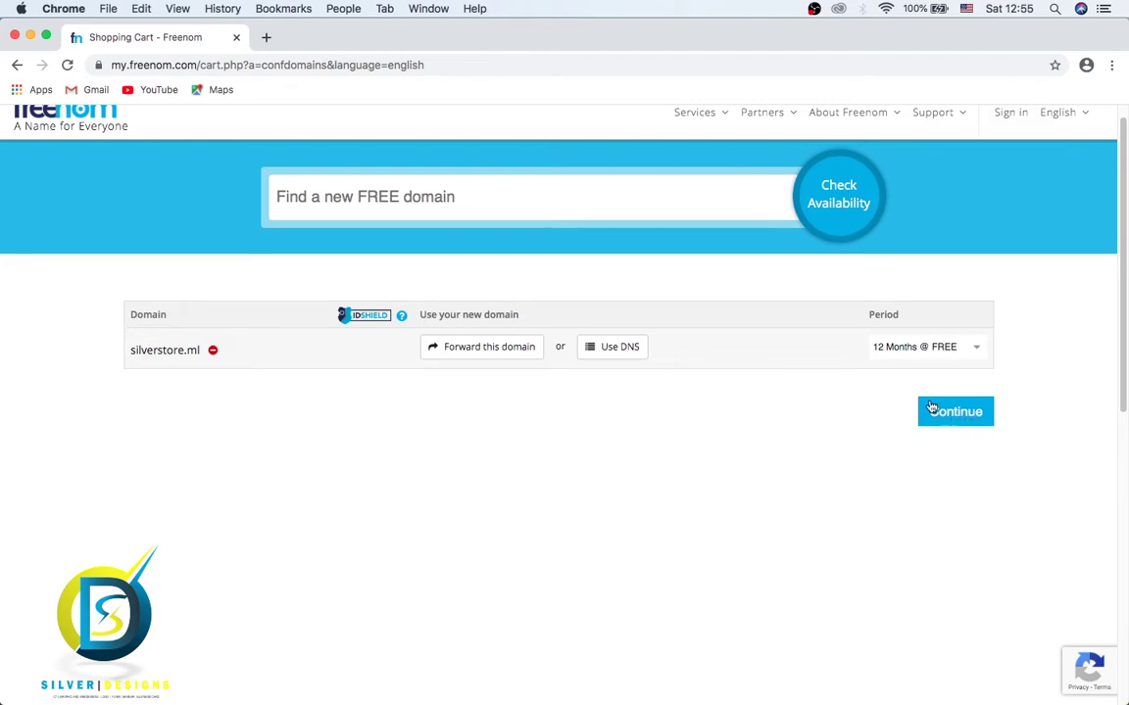
- Continue from the cart to the checkout page showing $0.00USD due
click(909, 403)
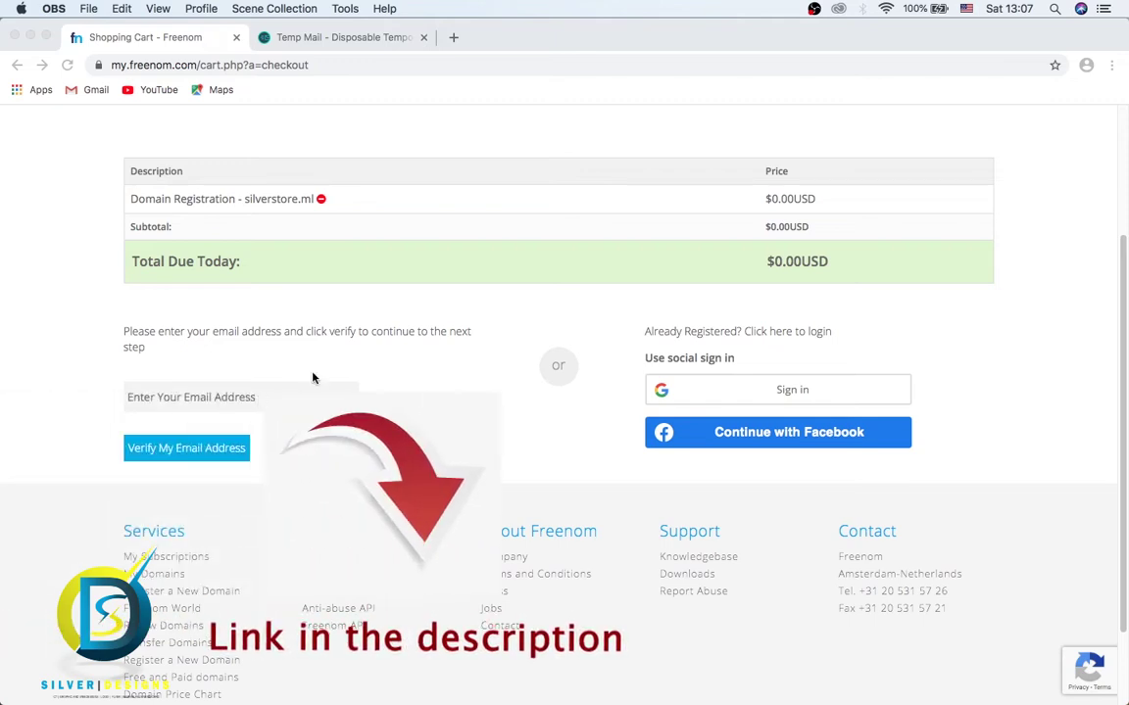
- Copy the disposable address from Temp Mail and return to the Freenom checkout tab
click(355, 38)
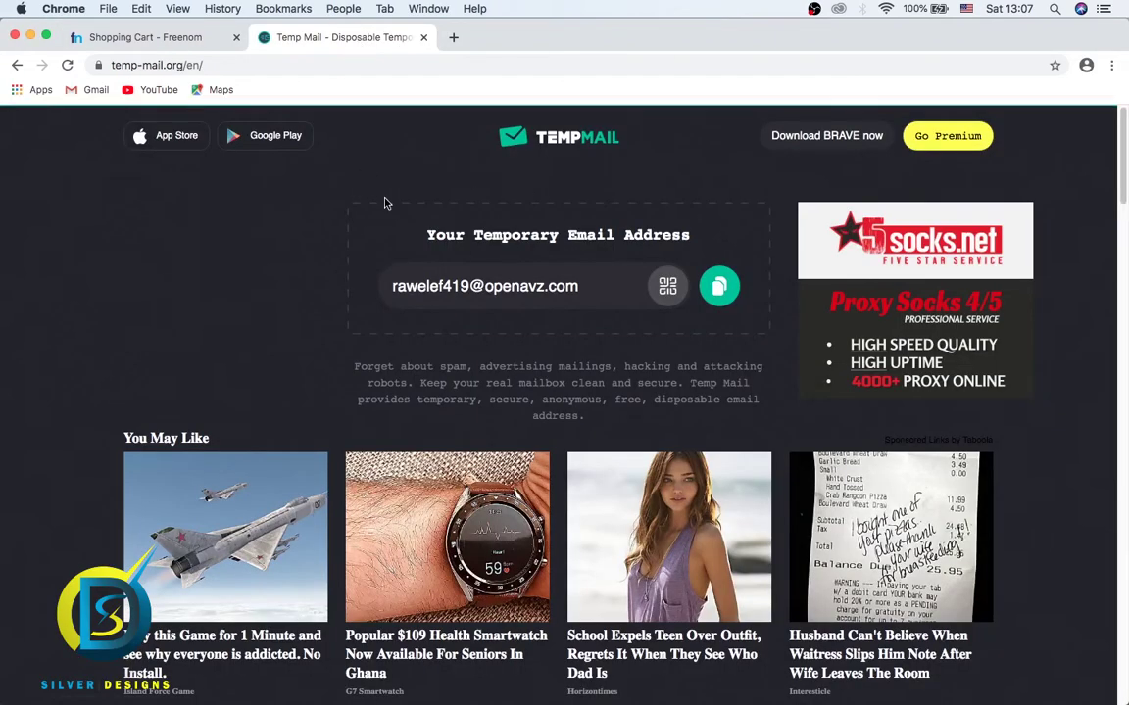
scroll(383, 238, down, 3)
scroll(311, 194, up, 3)
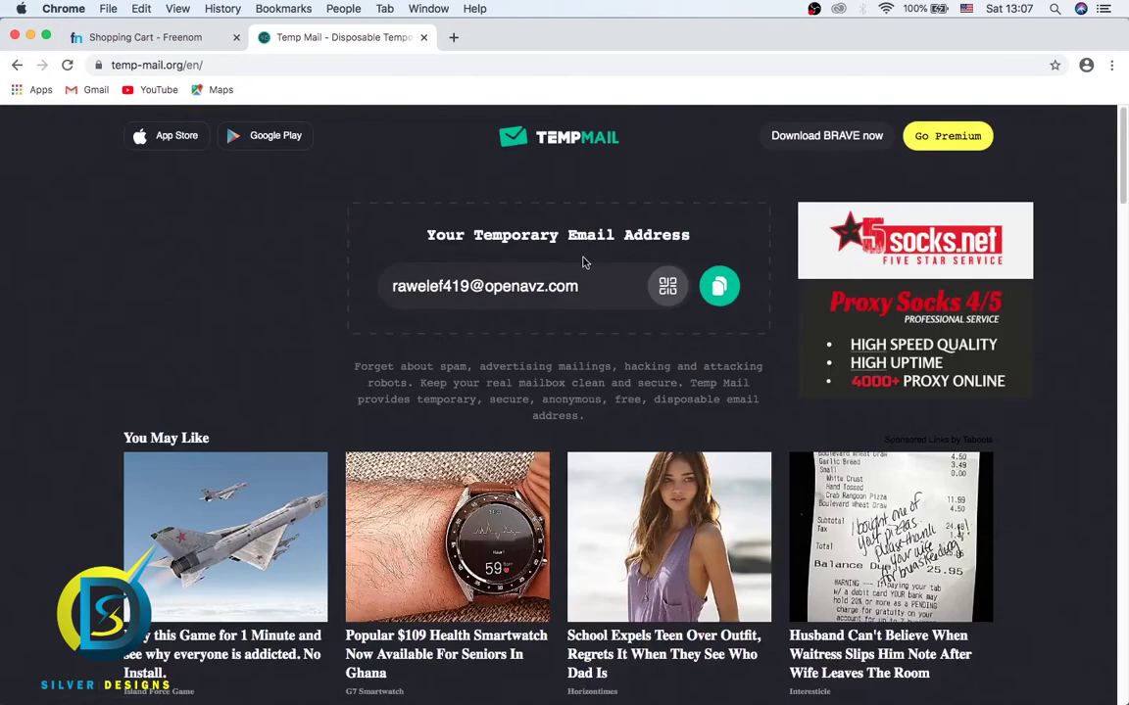
drag(605, 287, 353, 257)
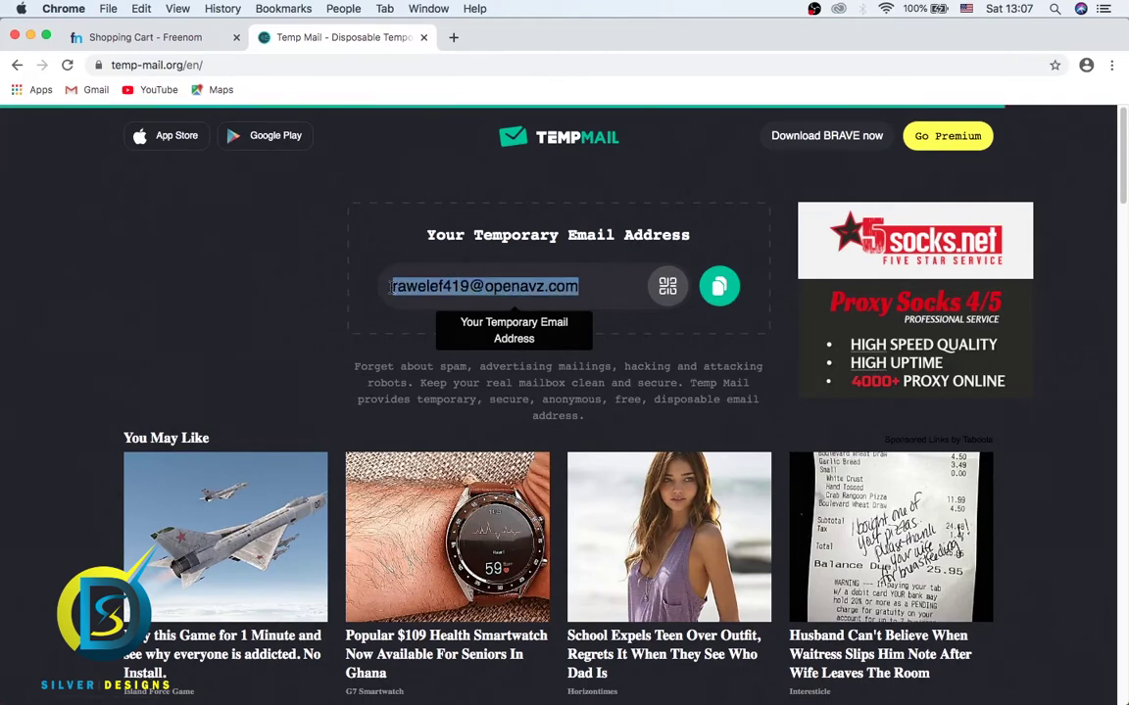
right_click(552, 289)
click(578, 315)
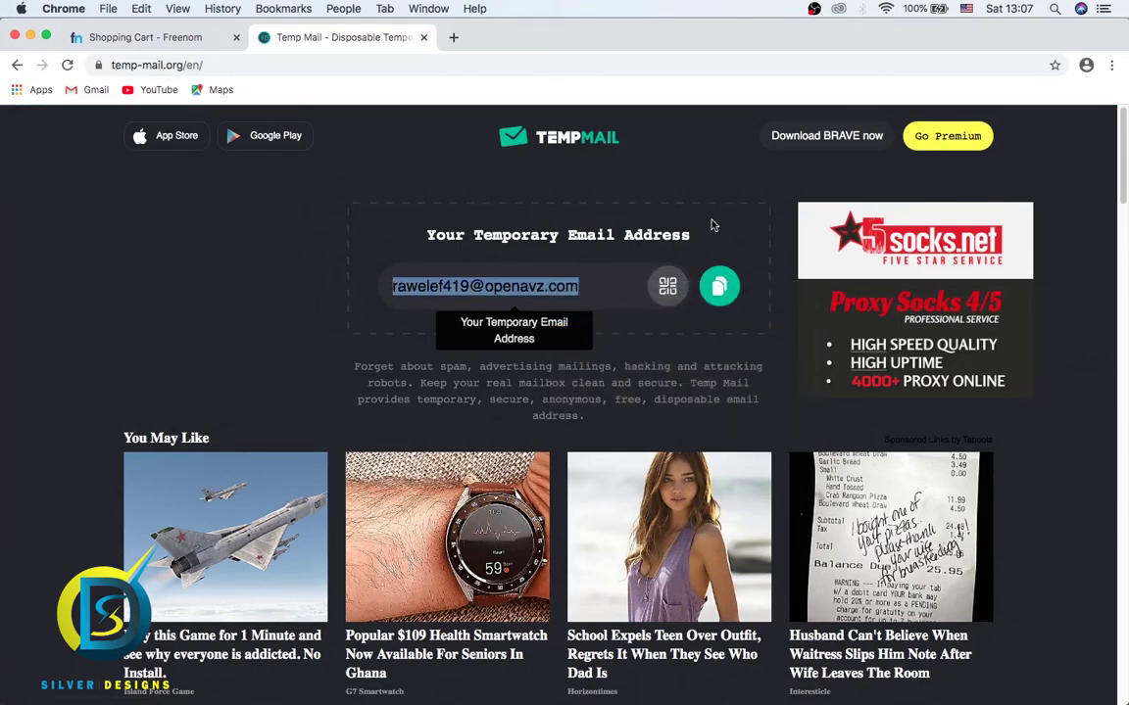
click(720, 290)
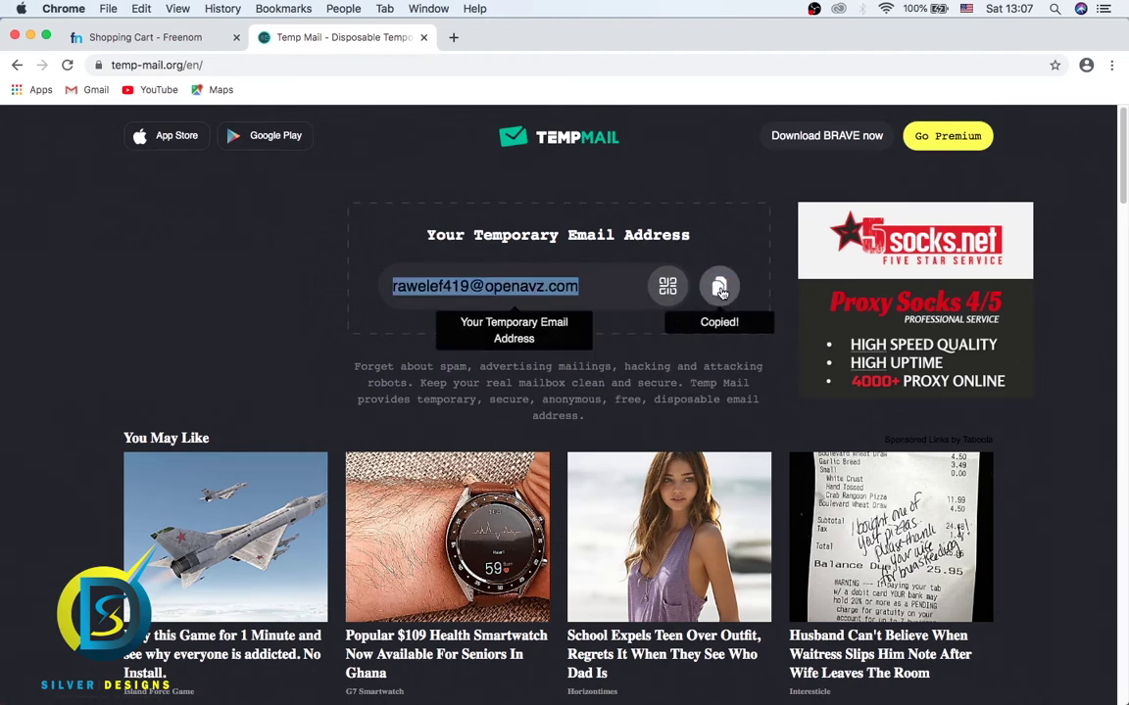
click(137, 38)
- Paste the temporary address into the checkout email field to get a verification link sent
scroll(348, 223, down, 2)
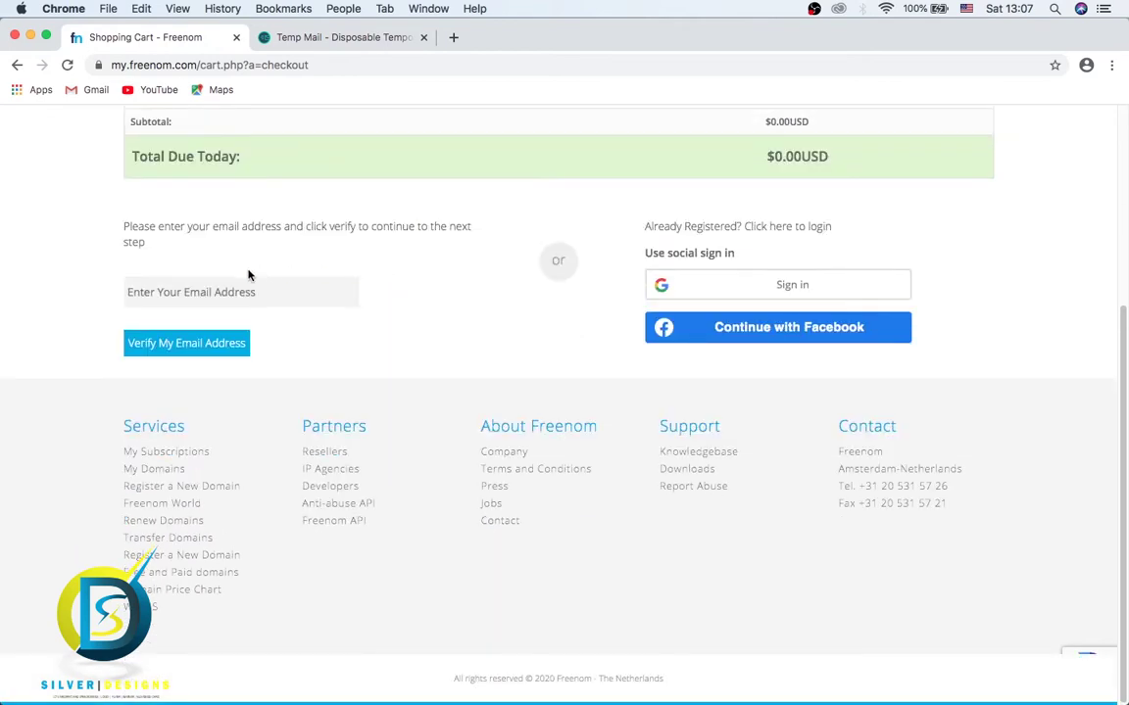
click(222, 292)
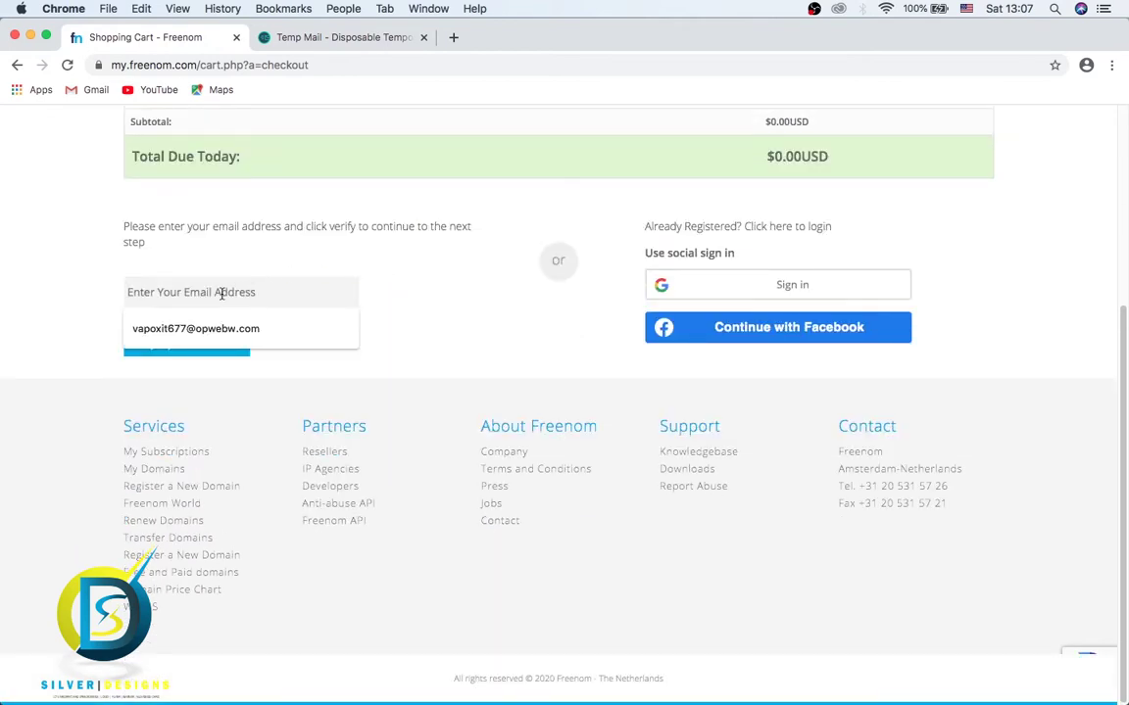
key(super+v)
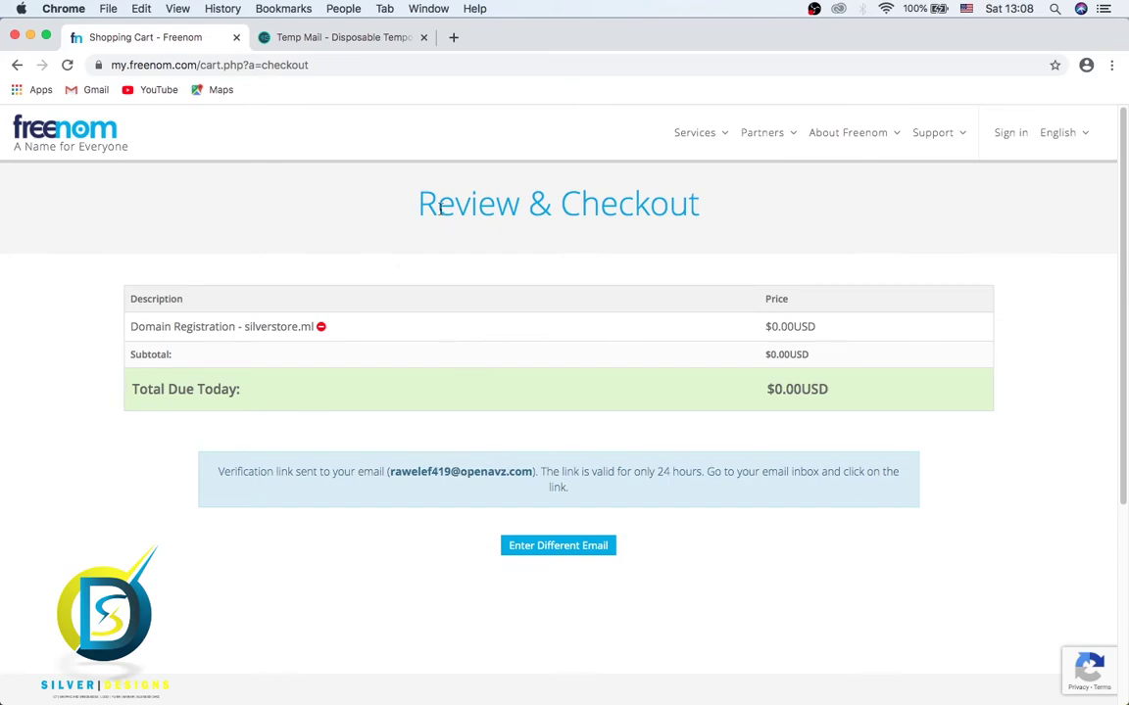
click(343, 39)
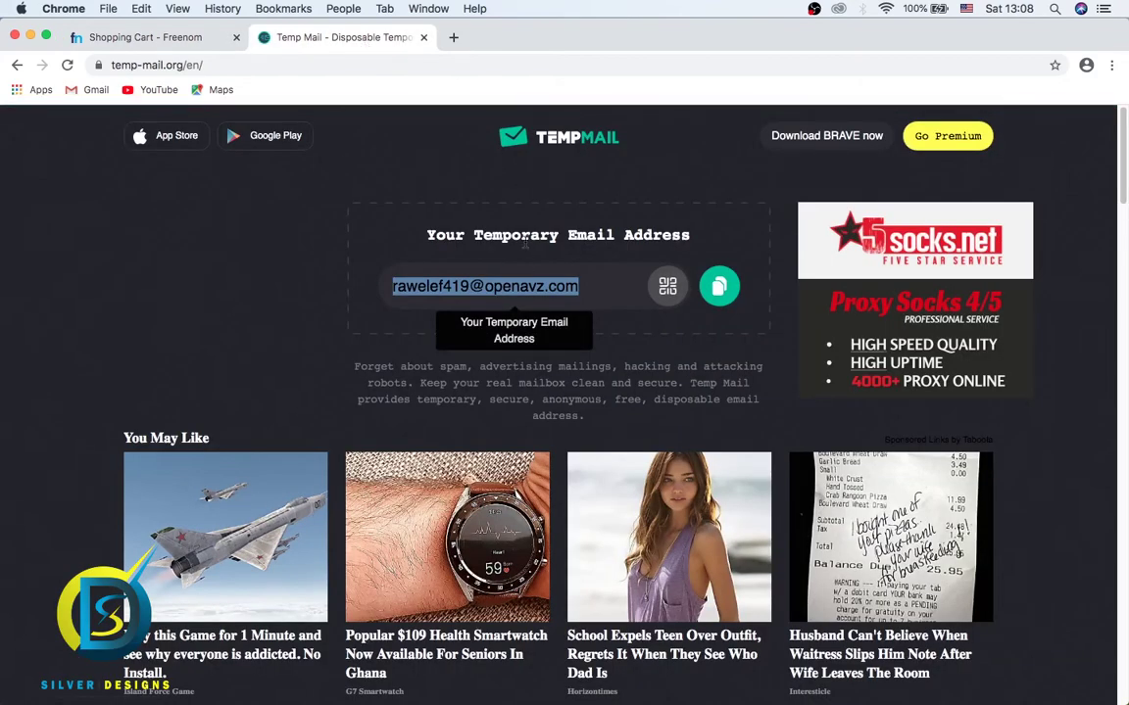
- Open the Freenom Email Verification message in a new tab and follow its verification link
scroll(411, 267, down, 1)
scroll(411, 267, down, 10)
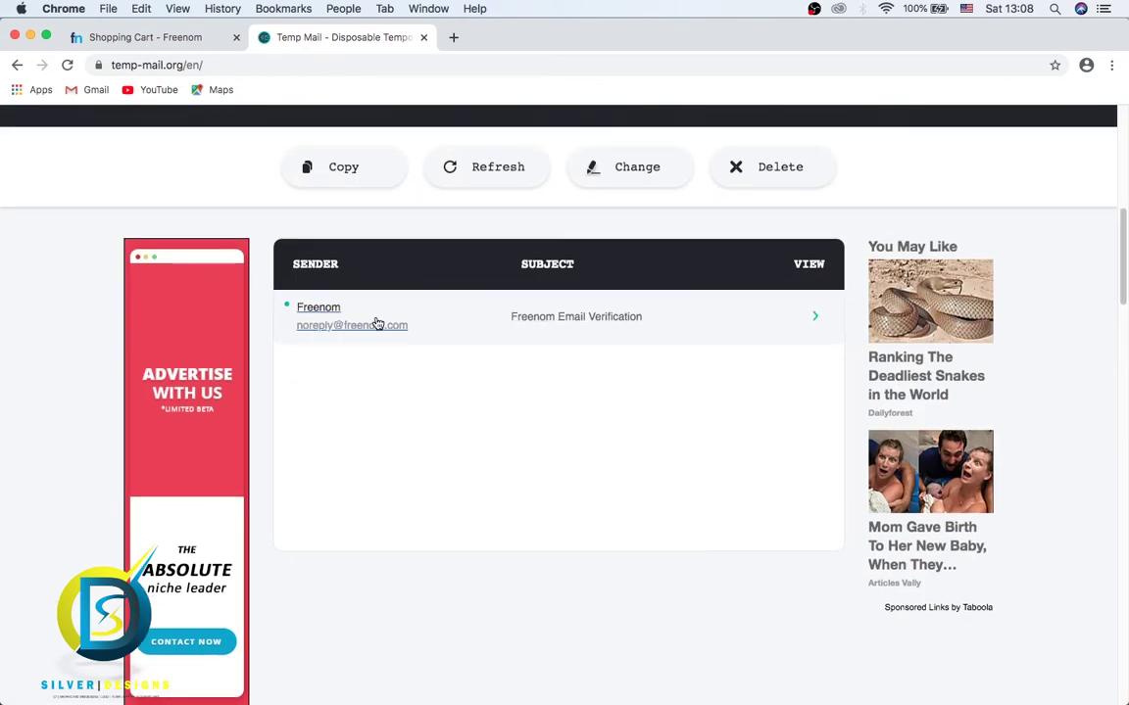
right_click(569, 318)
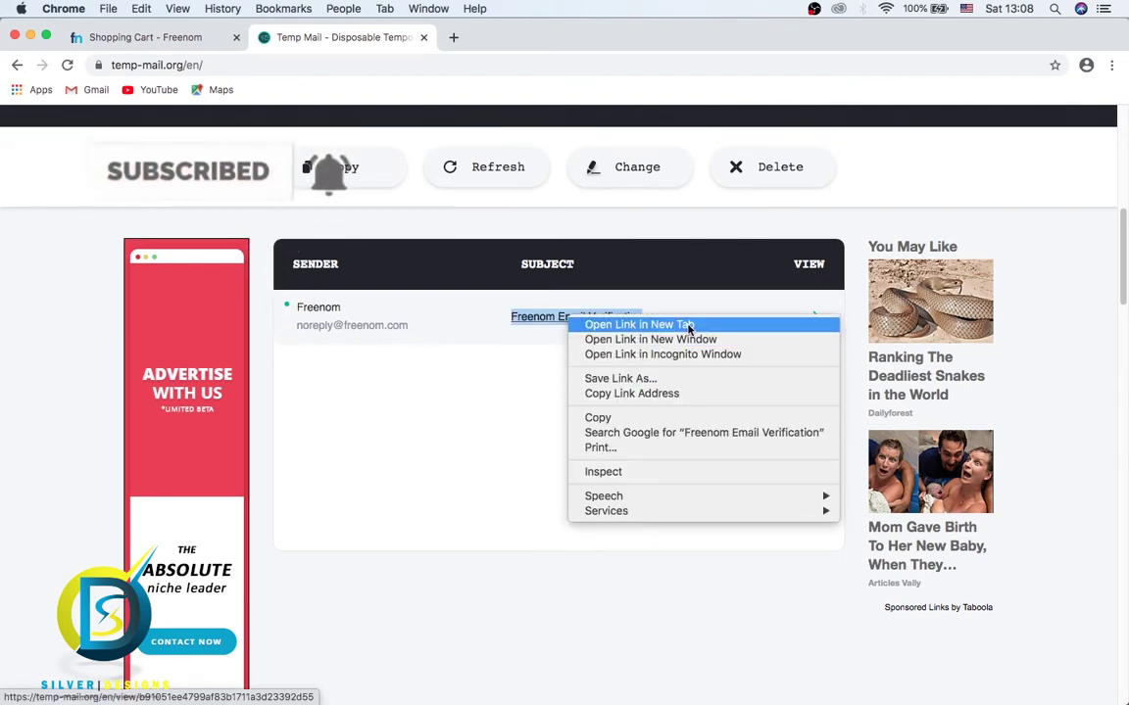
click(655, 330)
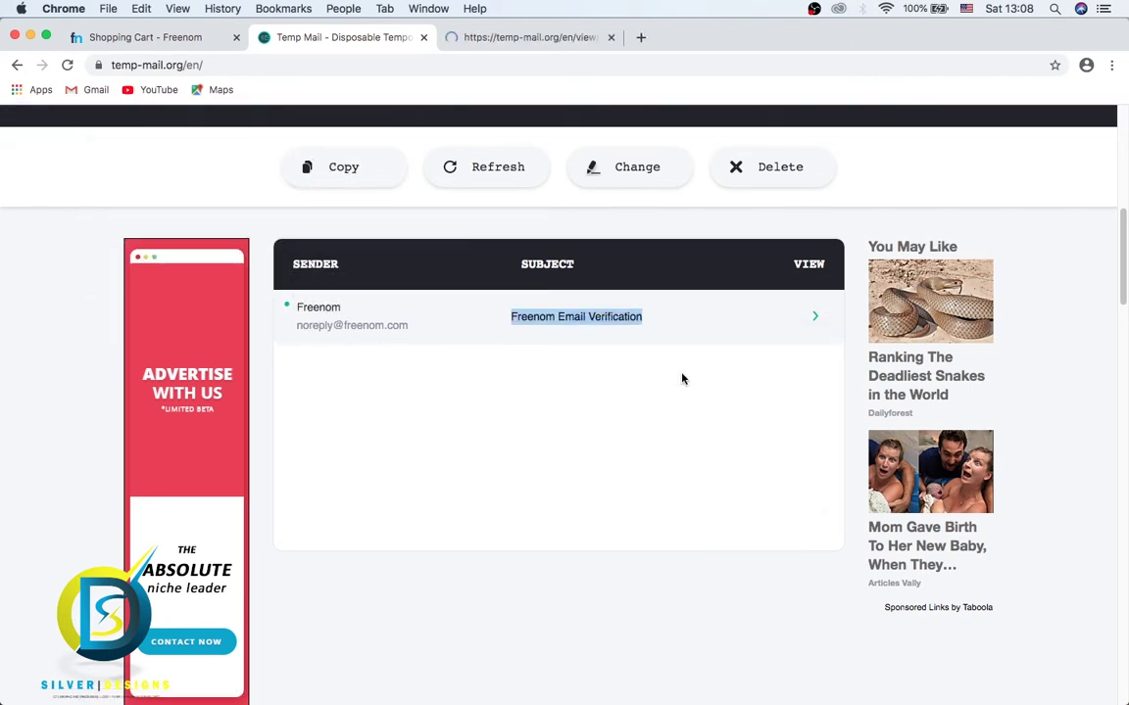
click(512, 38)
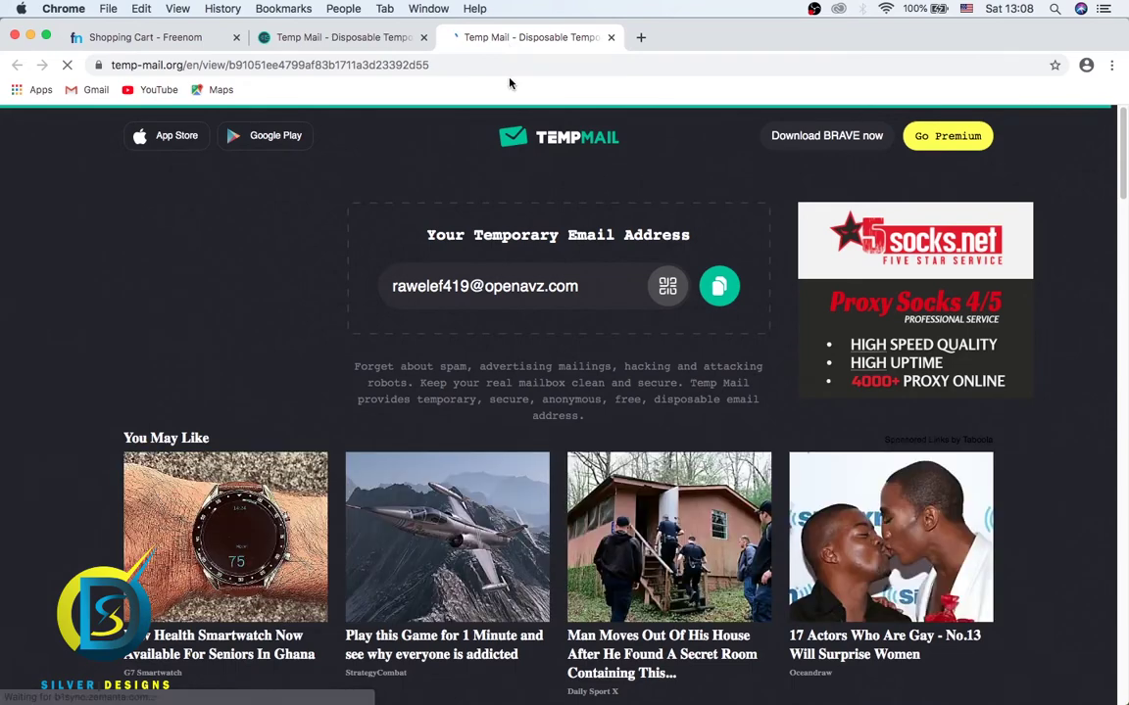
scroll(443, 146, down, 10)
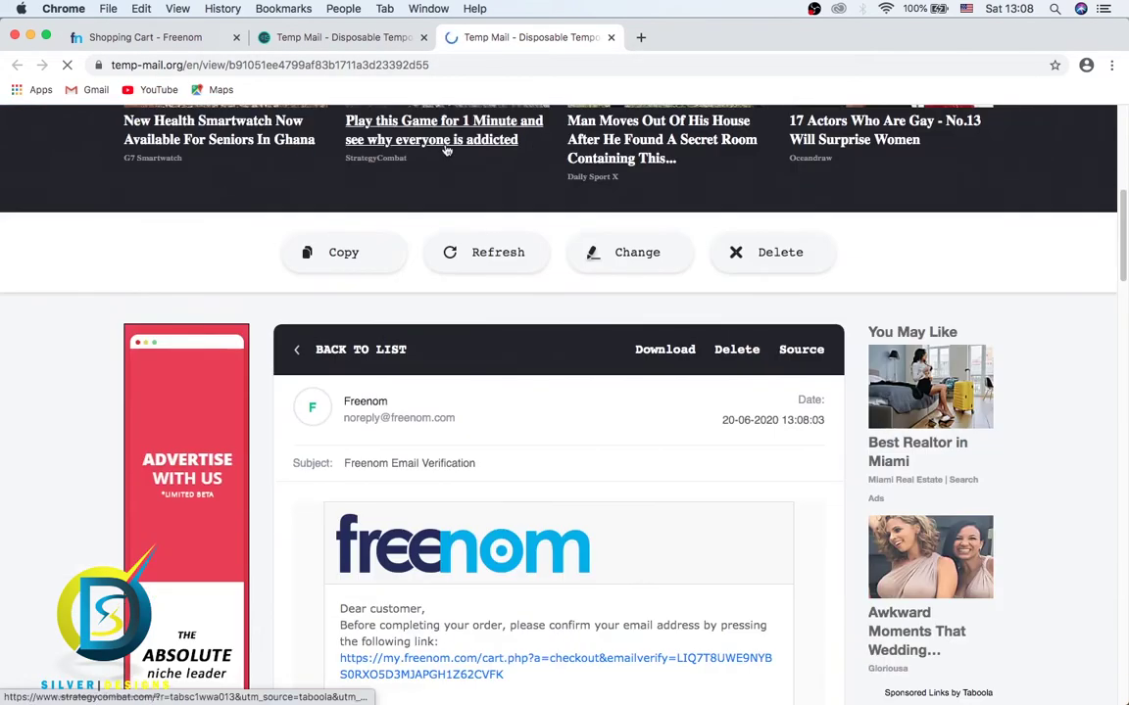
scroll(443, 146, down, 8)
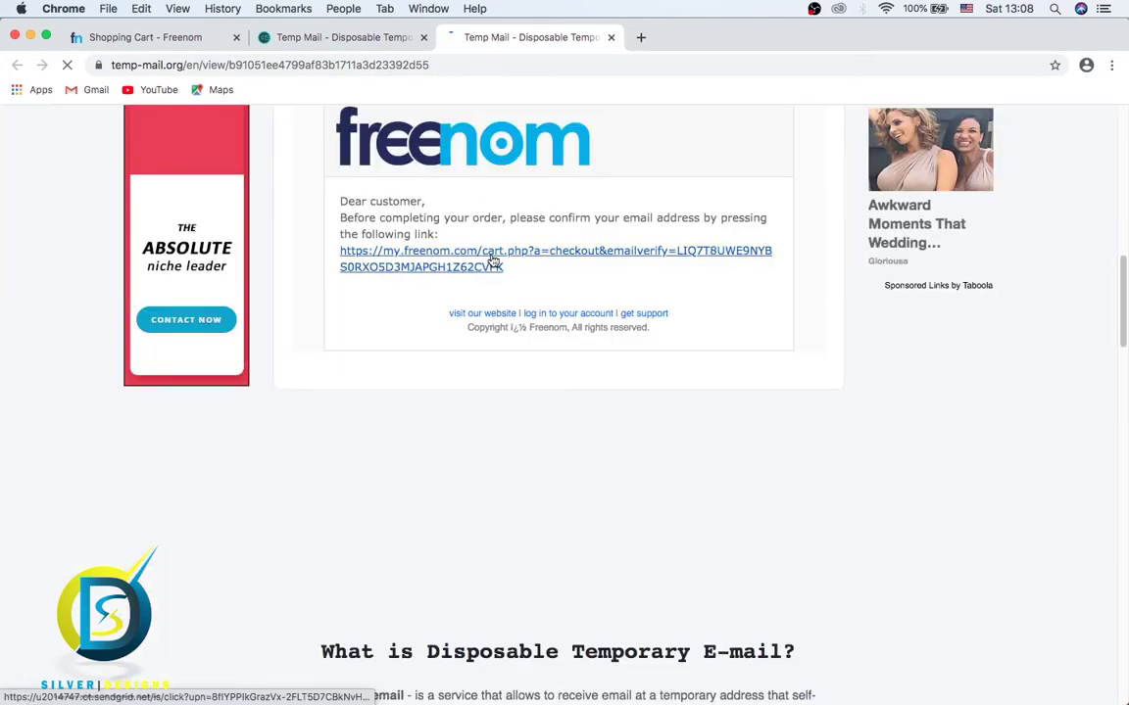
click(525, 259)
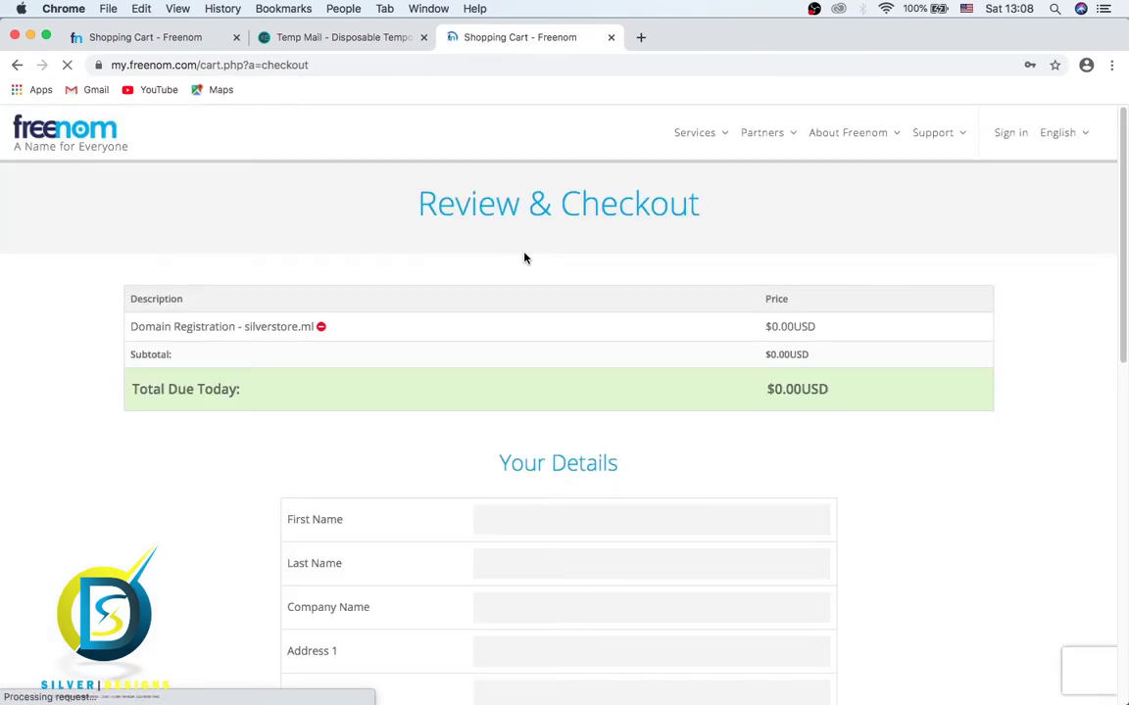
- Scroll through the empty Your Details form on Freenom's checkout page
scroll(526, 258, down, 5)
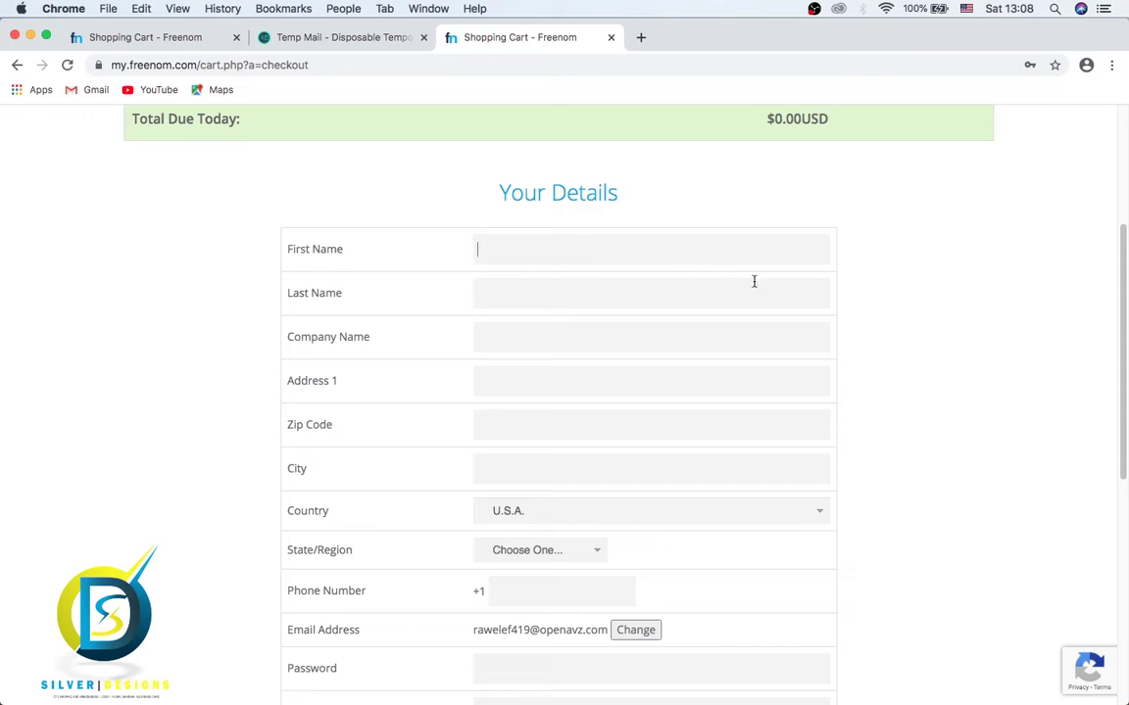
scroll(804, 291, down, 1)
scroll(813, 296, down, 3)
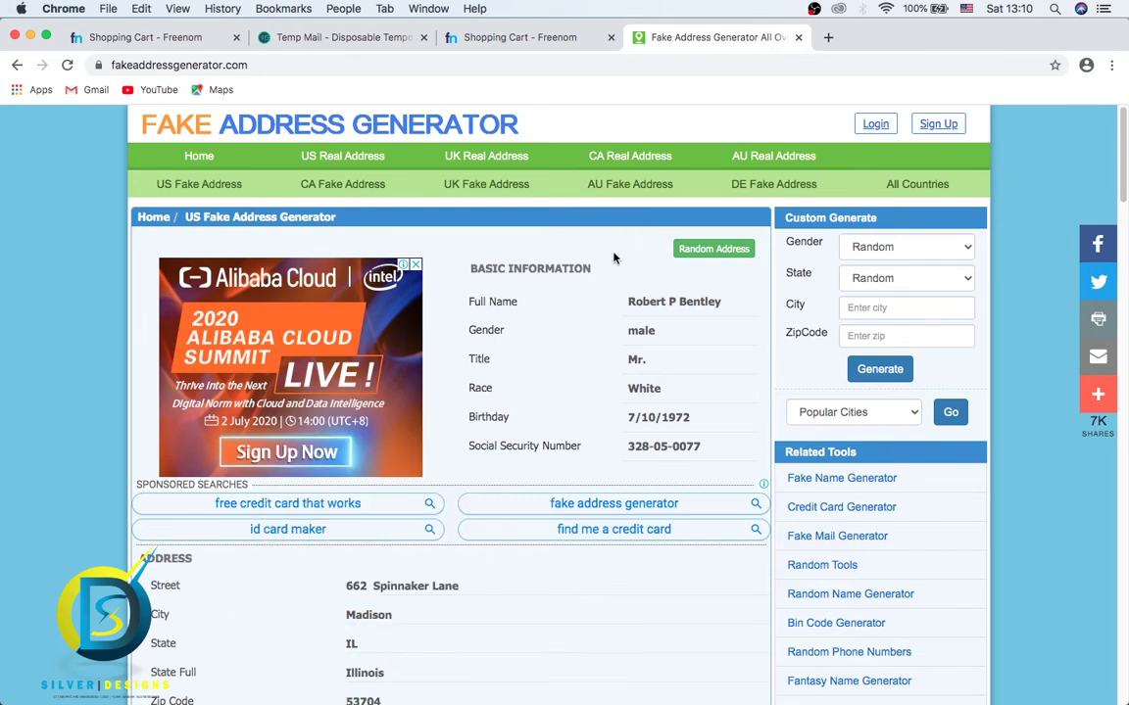
- Copy the generated first name into the Freenom form's First Name field
scroll(614, 258, down, 1)
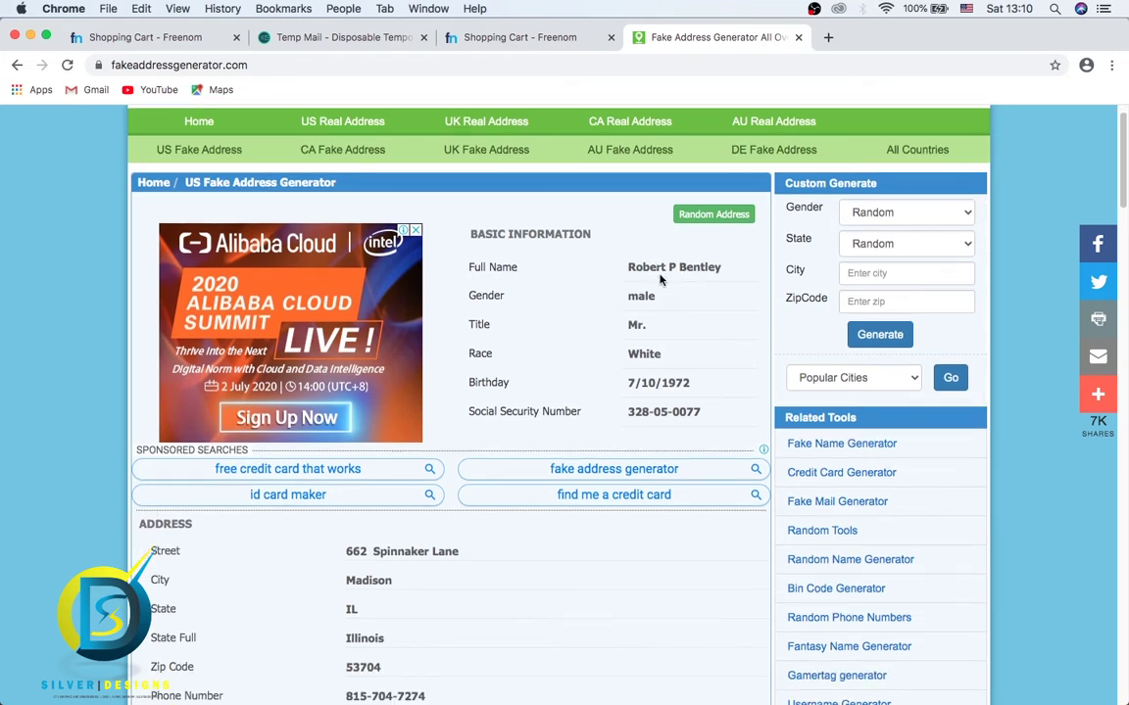
drag(625, 266, 667, 266)
right_click(651, 266)
click(678, 299)
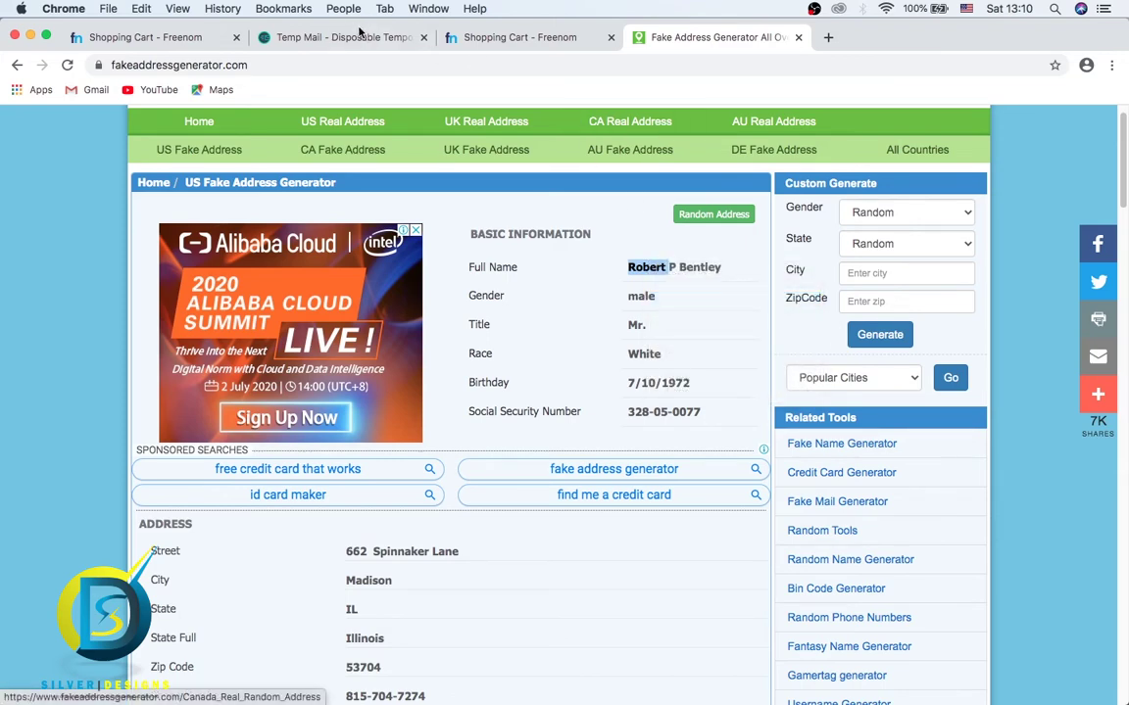
click(507, 39)
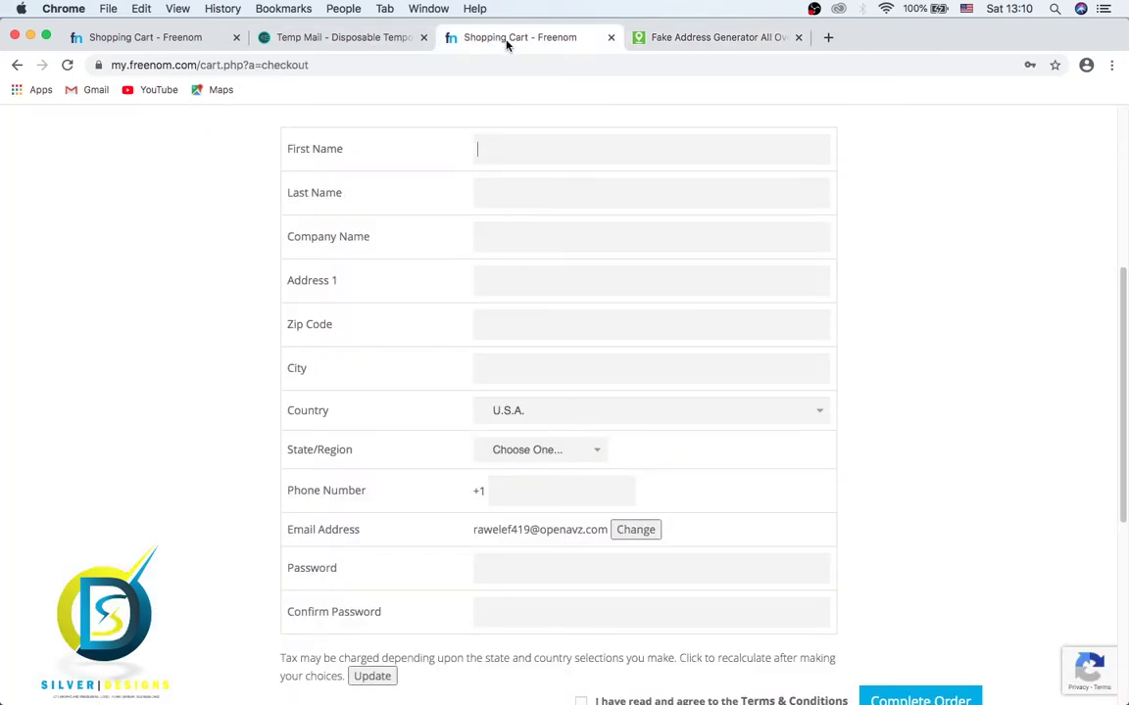
click(506, 147)
key(super+v)
- Copy the generated last name into the Last Name field, then return to the generator
click(686, 39)
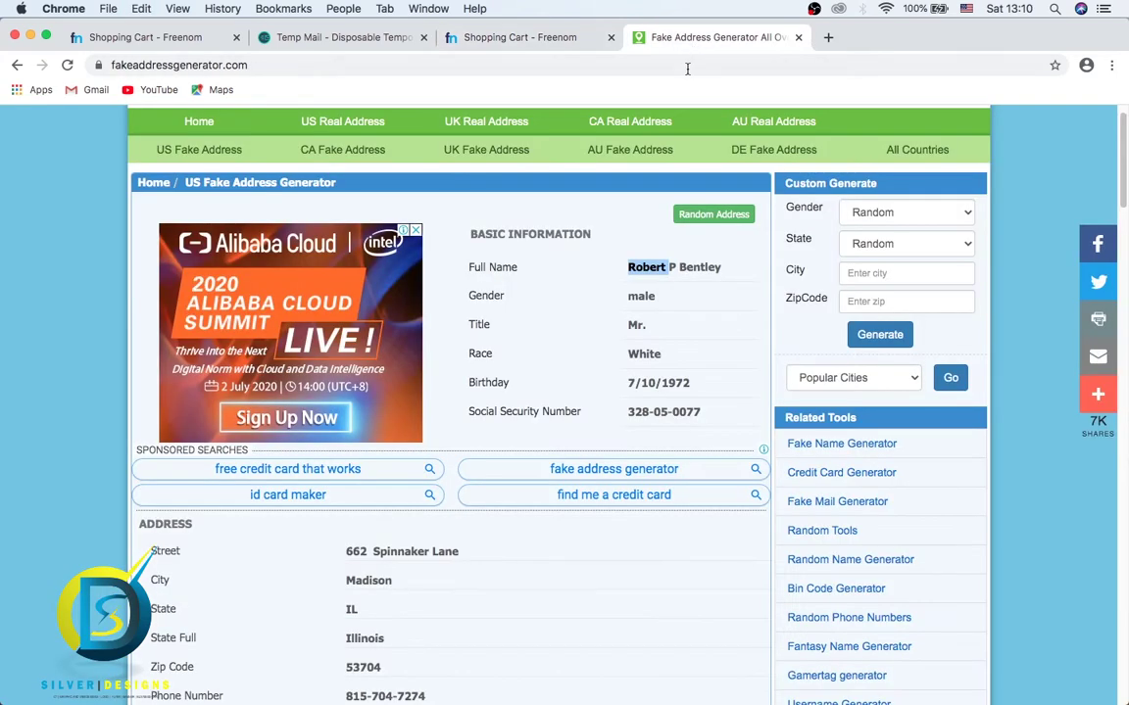
click(733, 270)
drag(733, 271, 679, 268)
right_click(698, 263)
click(723, 297)
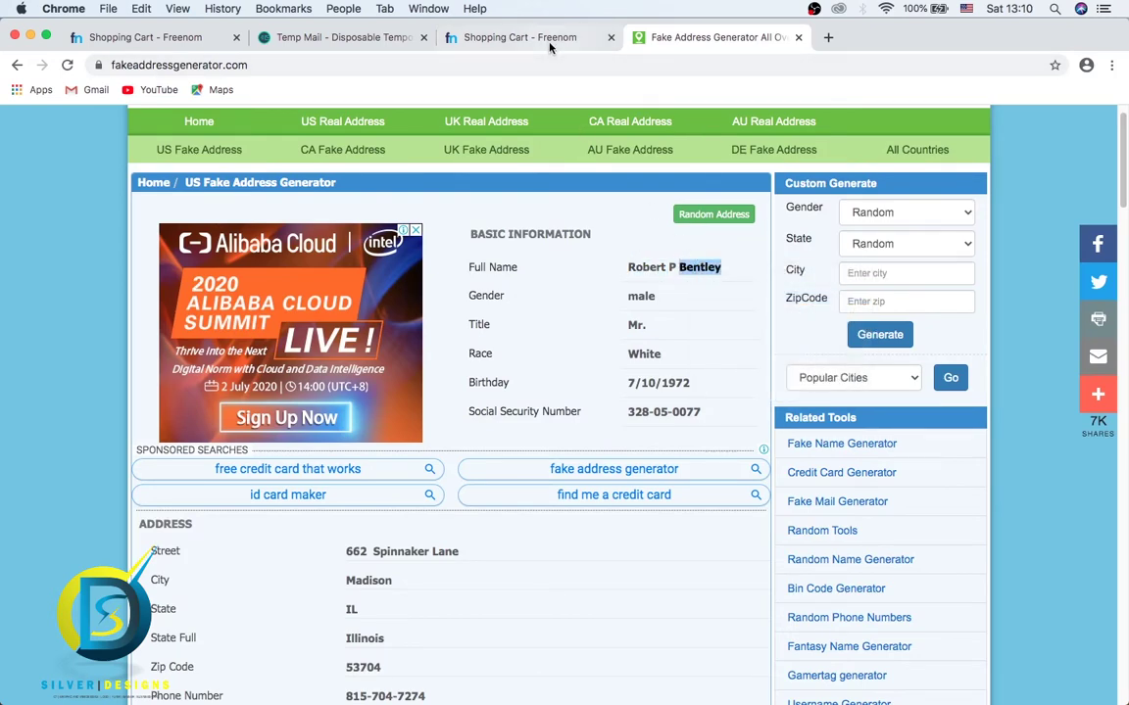
click(493, 36)
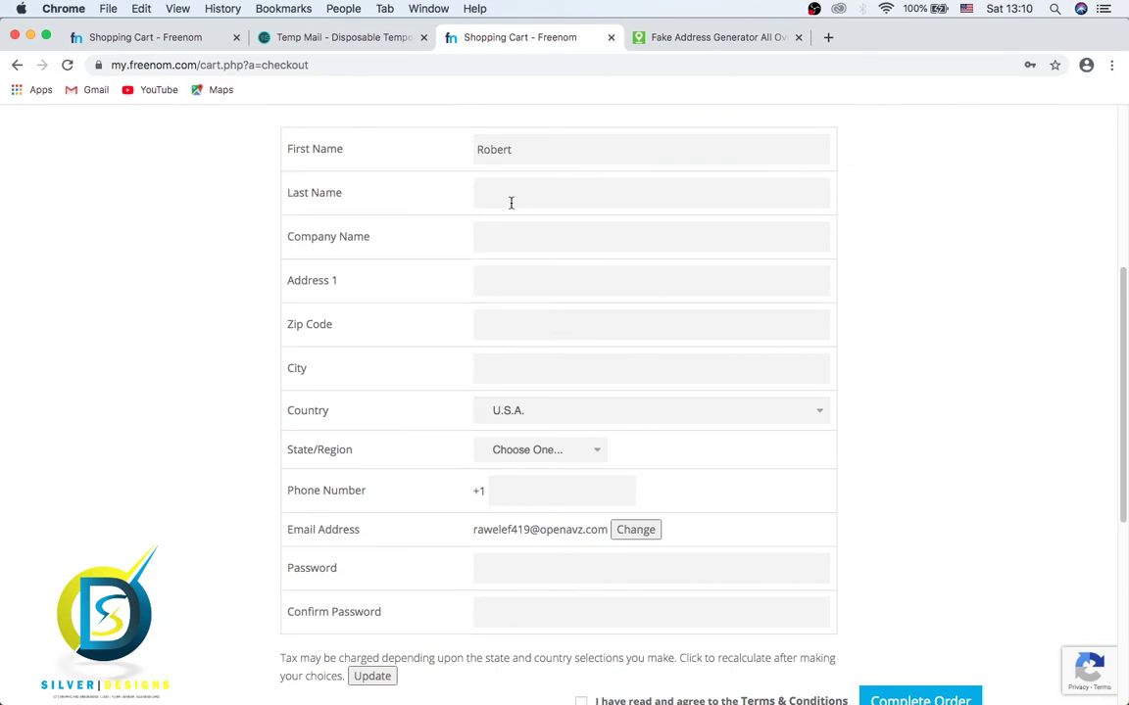
key(super+v)
click(703, 31)
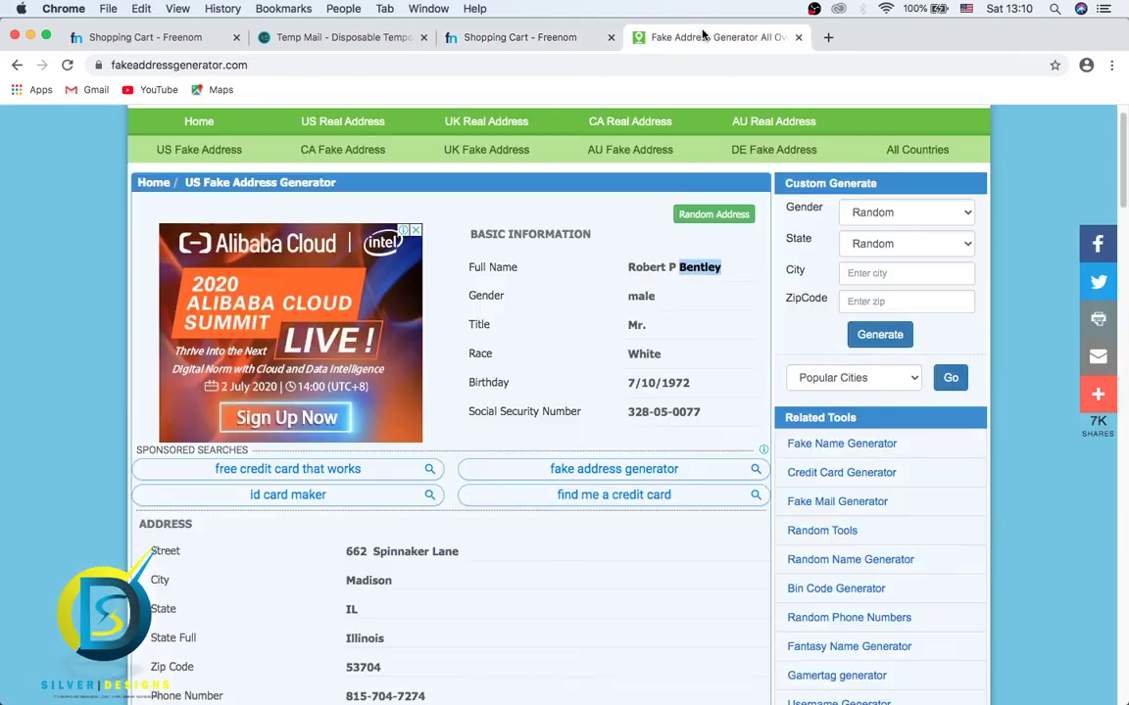
- Paste the generated company name into the Freenom form's company field
scroll(573, 307, down, 5)
scroll(573, 308, down, 12)
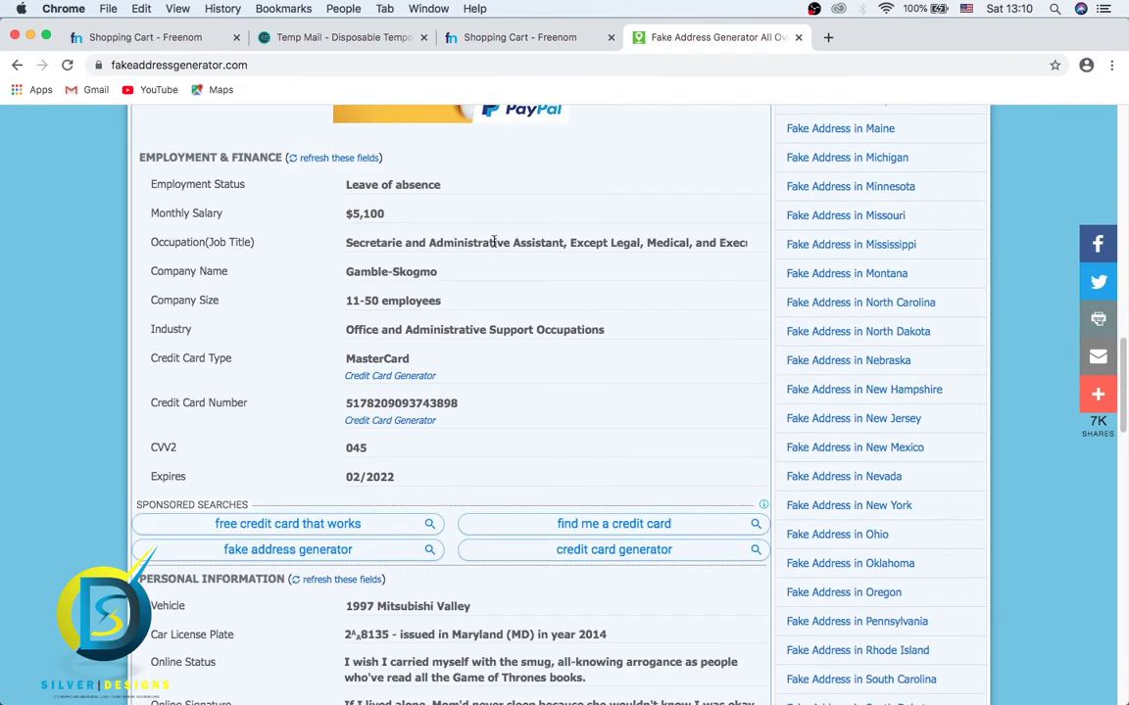
drag(468, 265, 343, 271)
right_click(391, 273)
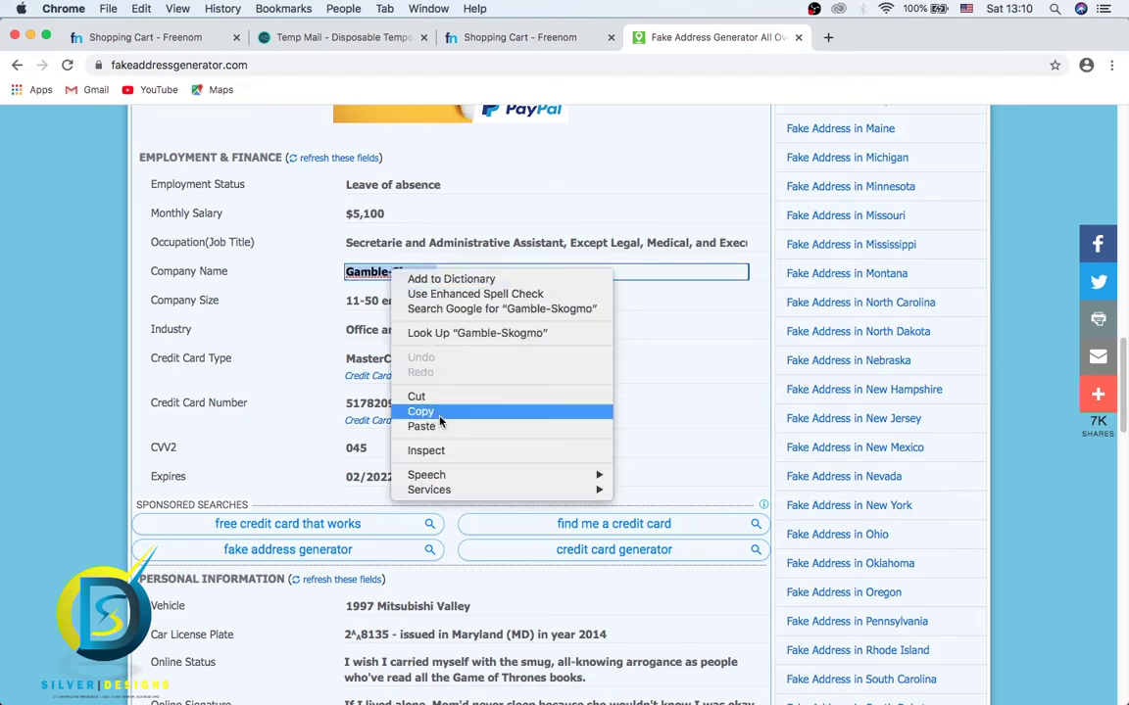
click(537, 38)
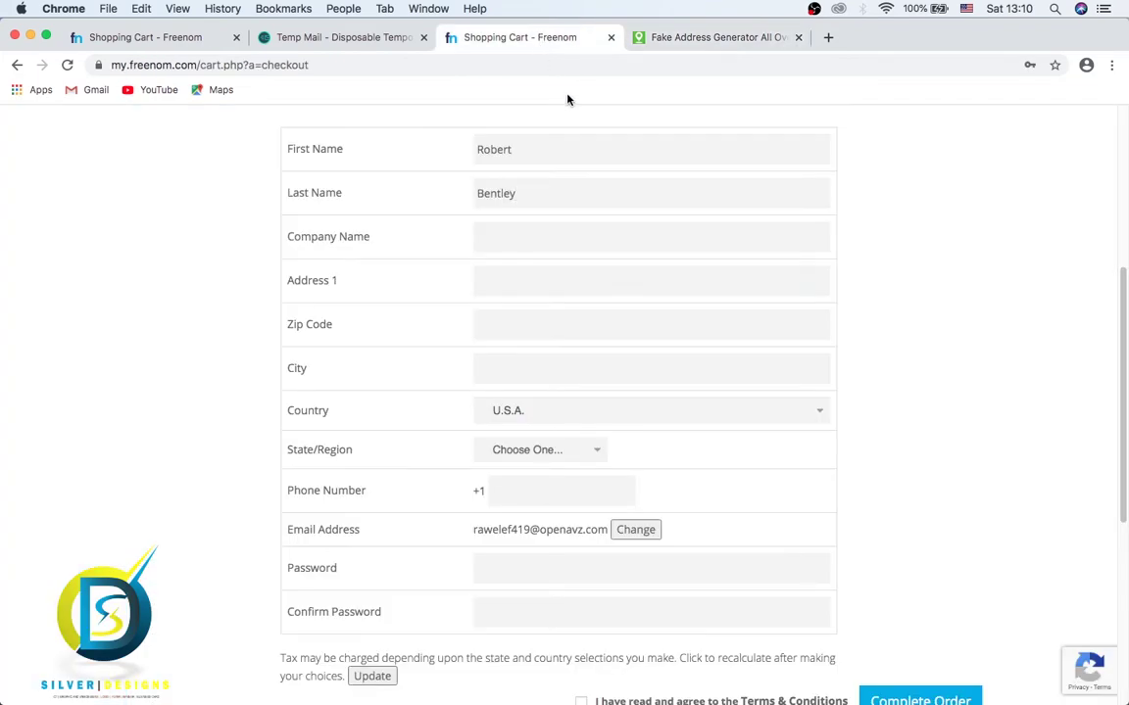
click(496, 241)
key(super+v)
click(520, 288)
- Copy the generated street address into the first address line
click(706, 40)
scroll(516, 248, up, 10)
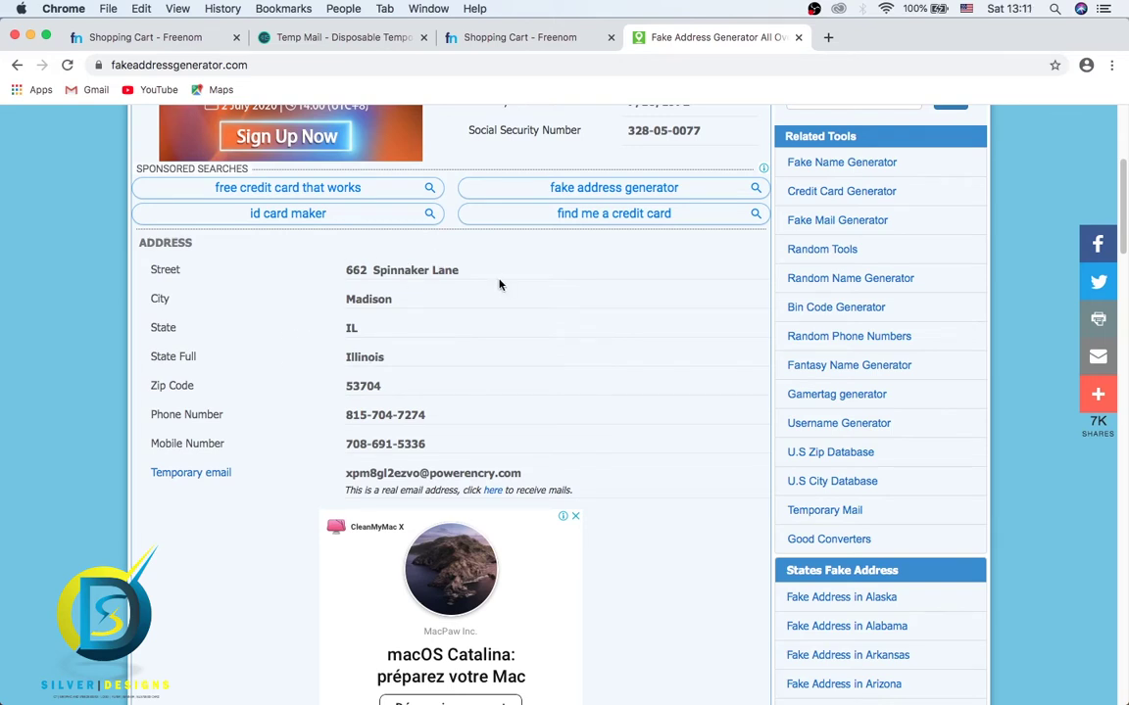
drag(534, 270, 338, 267)
right_click(372, 270)
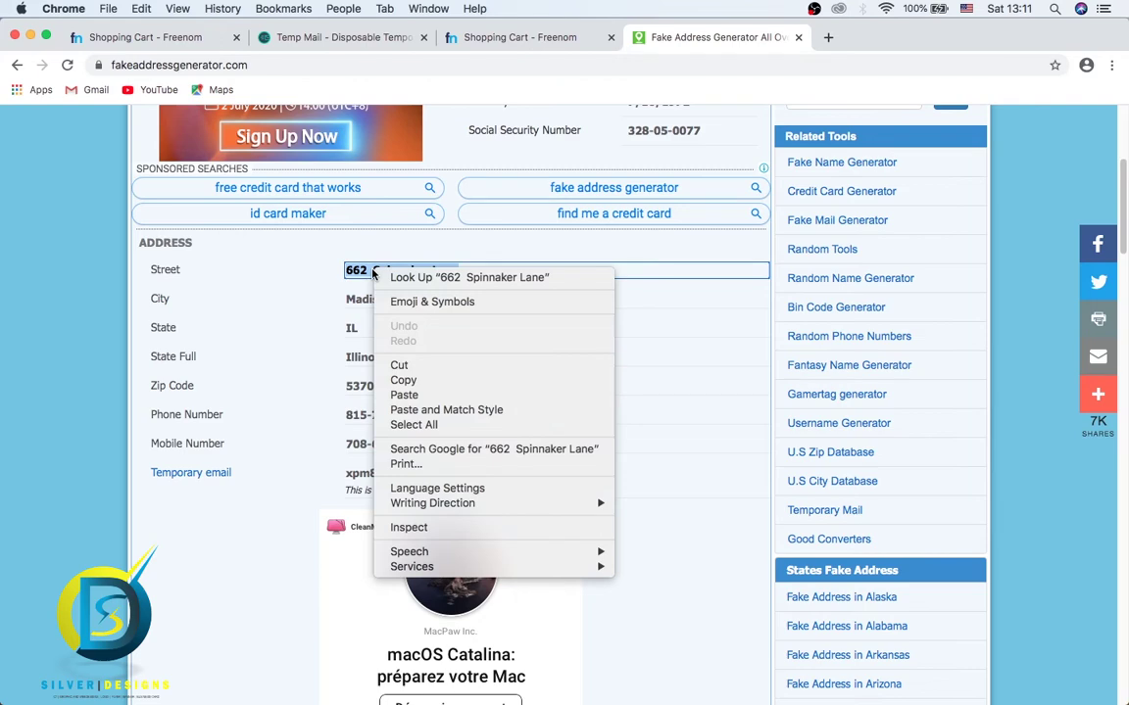
click(428, 381)
click(496, 36)
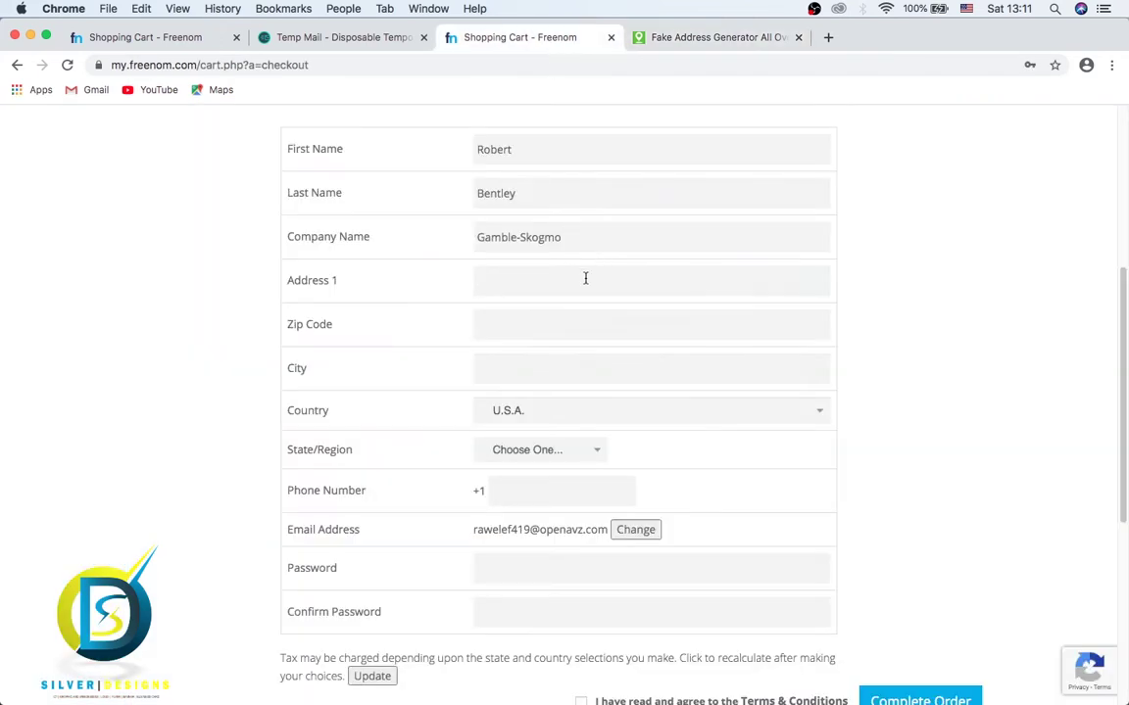
click(529, 282)
key(super+v)
- Copy the generated zip code into the Zip Code field
click(676, 36)
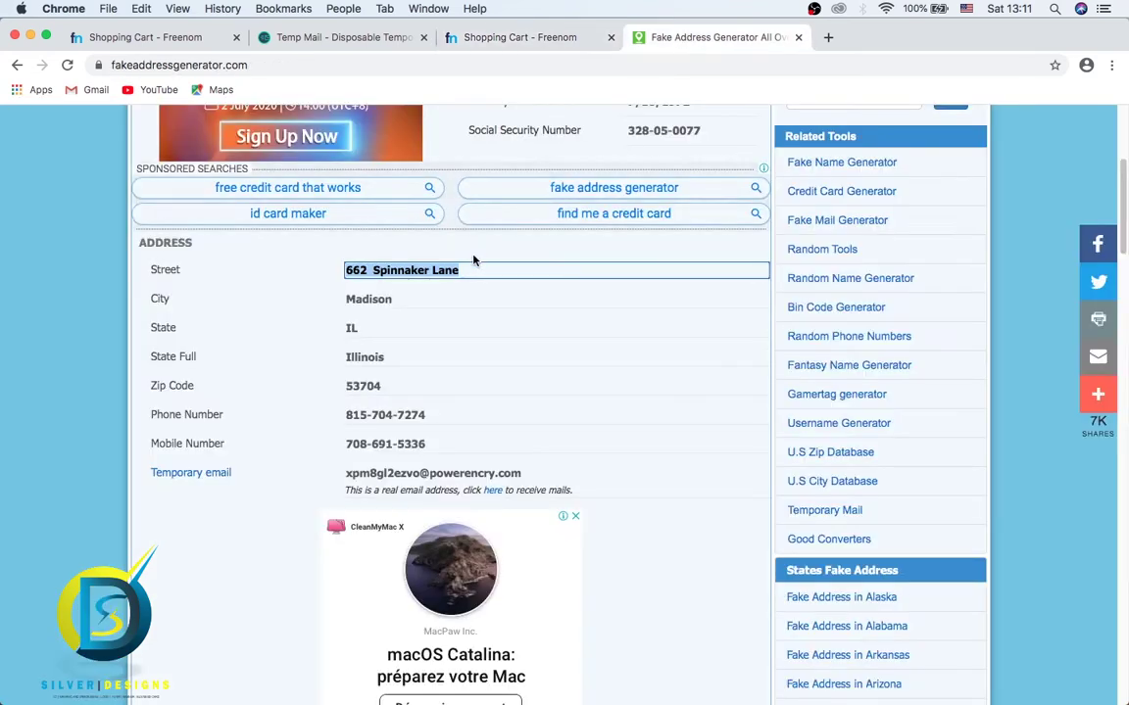
click(363, 386)
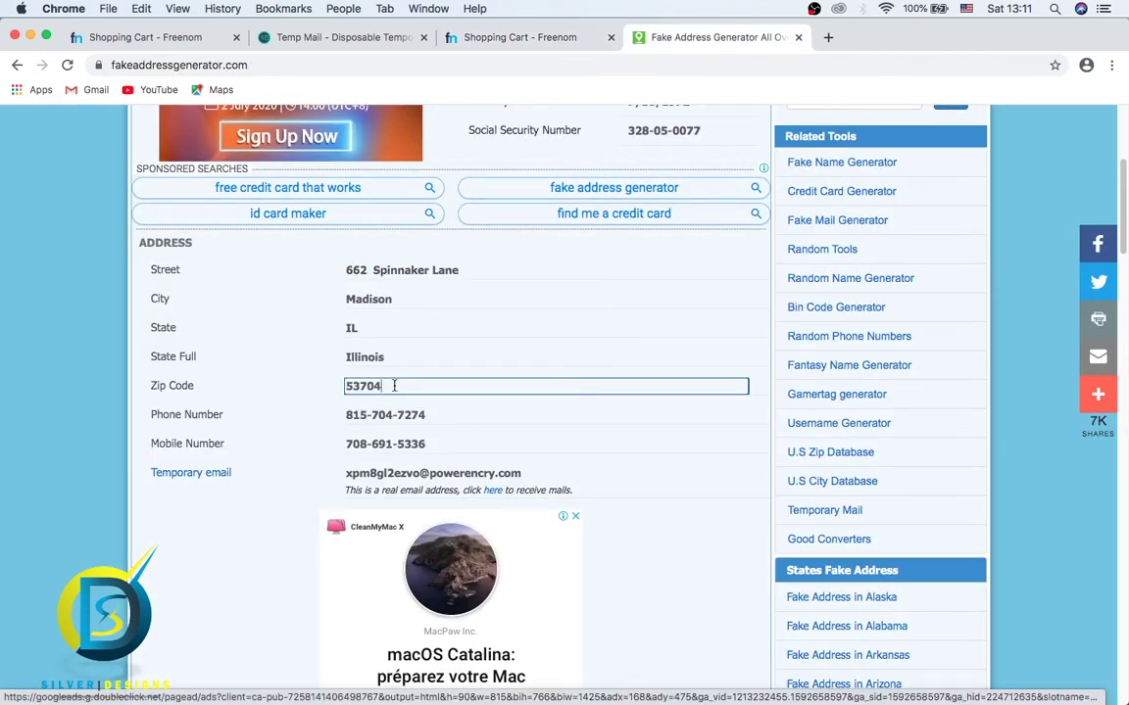
right_click(361, 386)
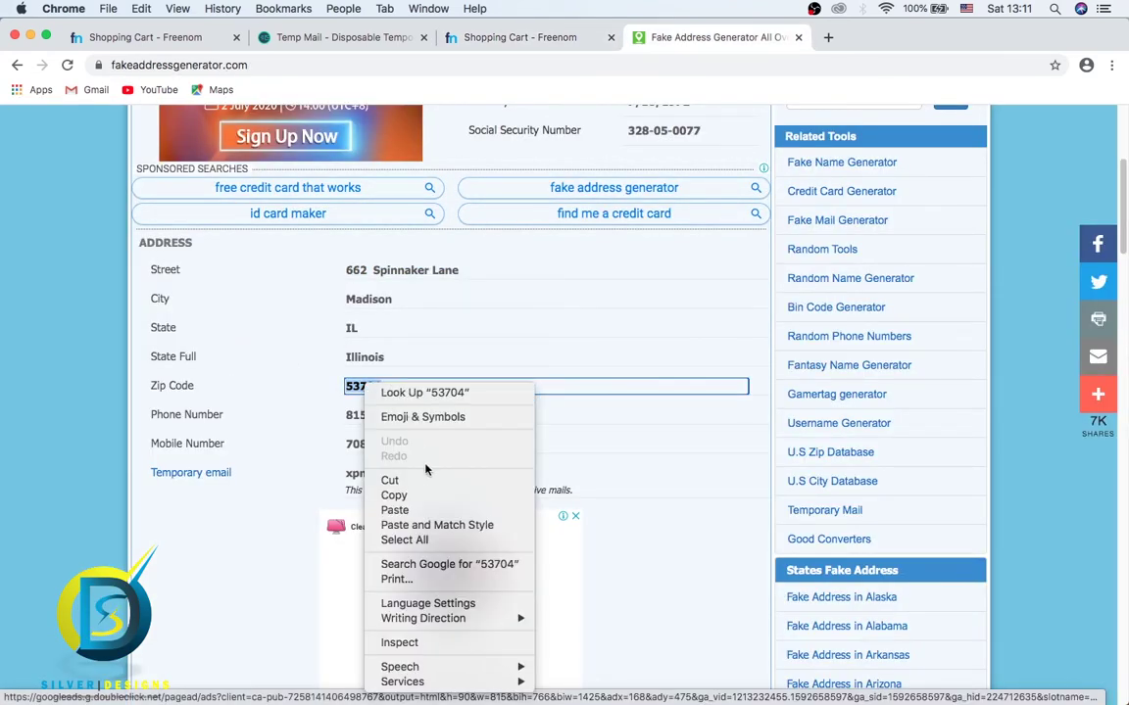
click(394, 495)
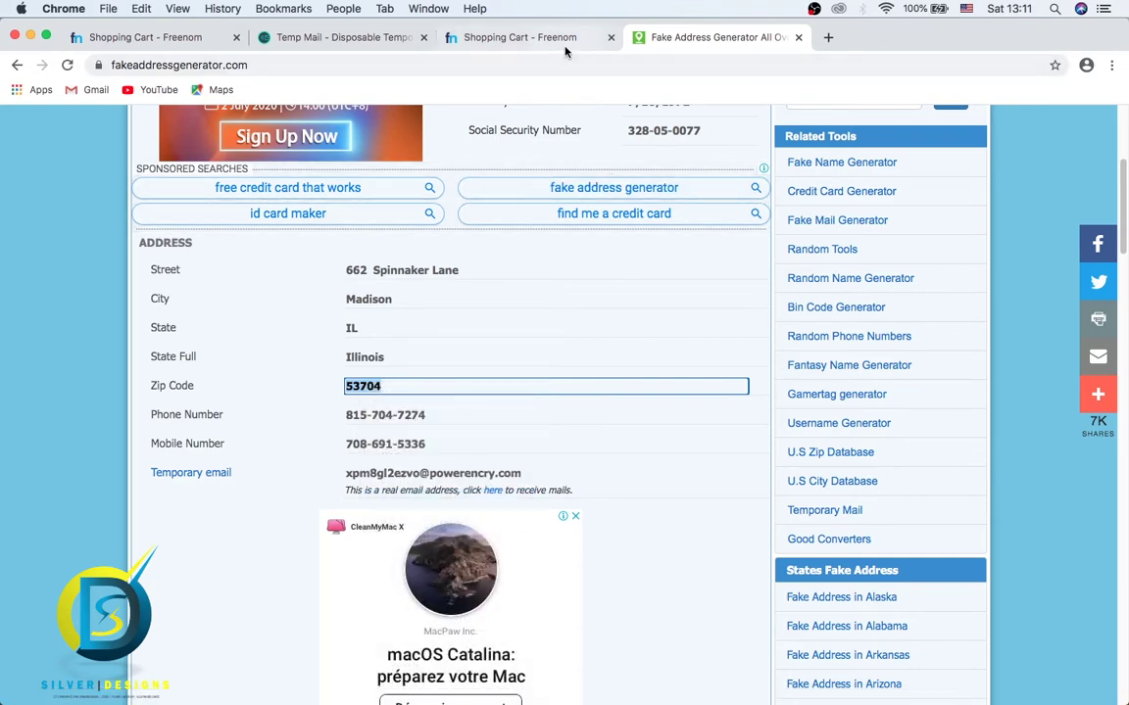
click(519, 37)
click(517, 328)
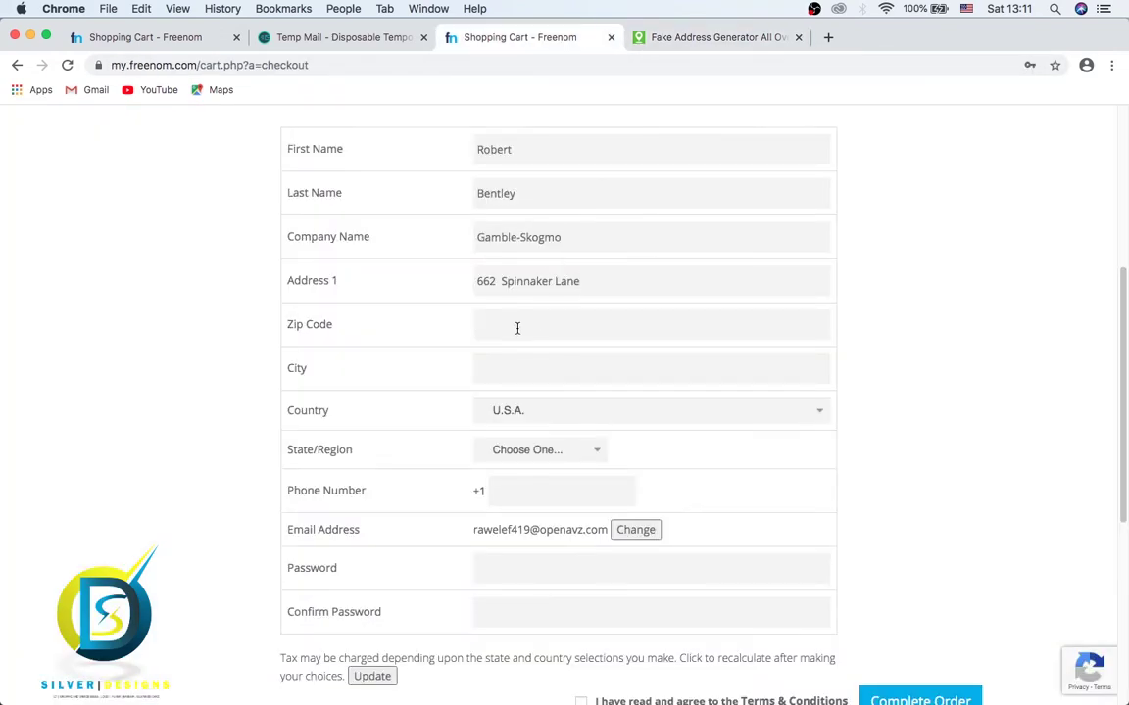
key(super+v)
- Copy the generated city name into the City field
click(634, 35)
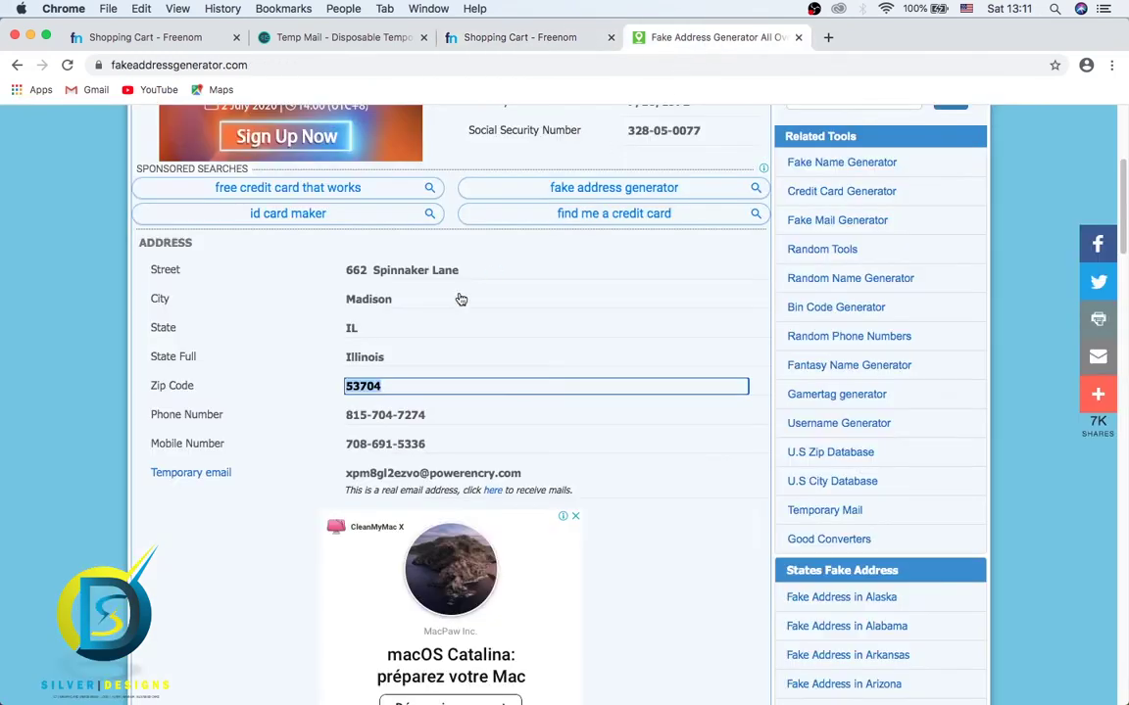
scroll(412, 307, down, 1)
click(411, 283)
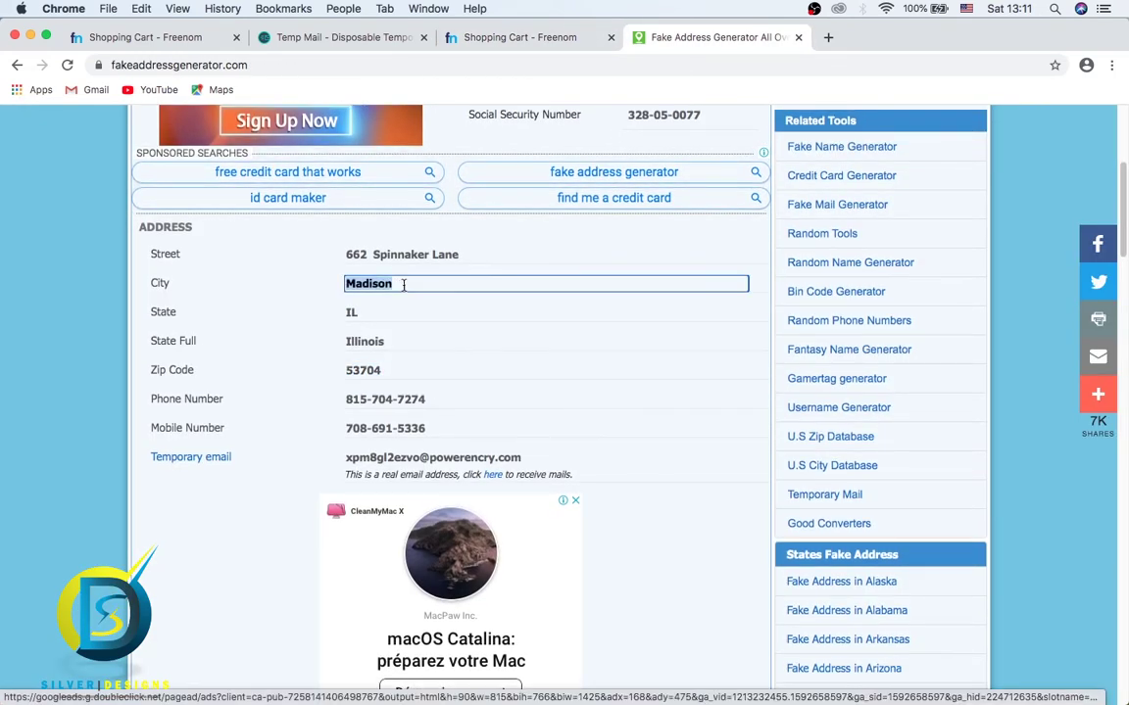
right_click(381, 284)
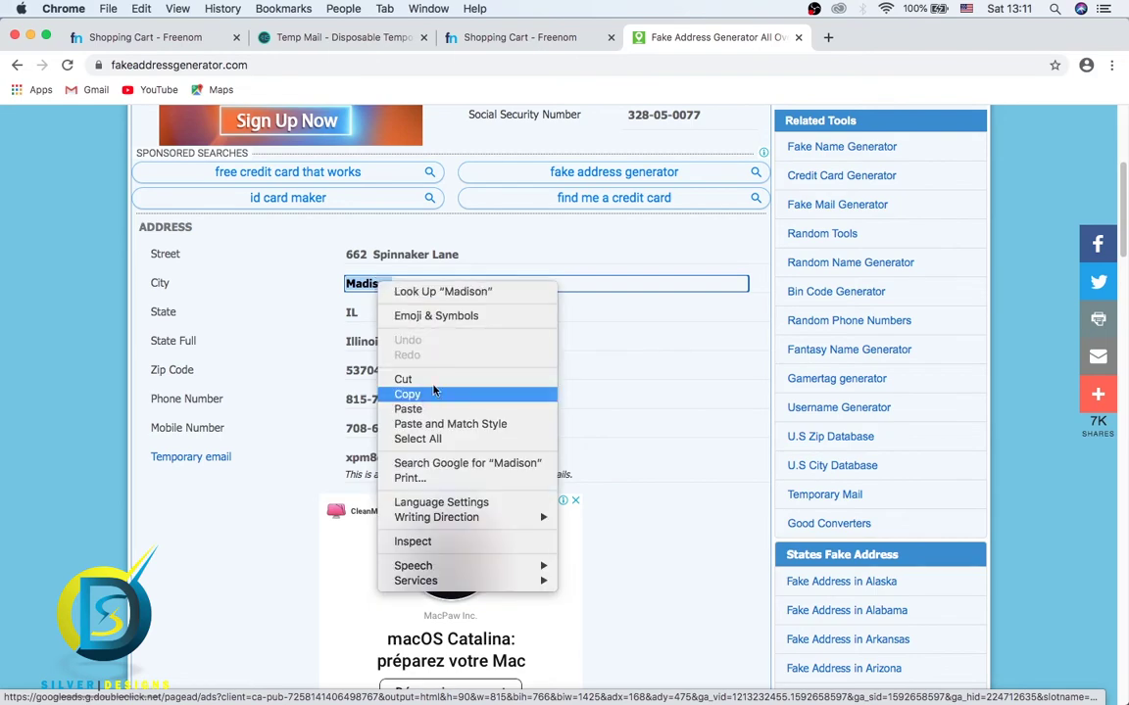
click(461, 394)
click(524, 37)
click(513, 367)
key(super+v)
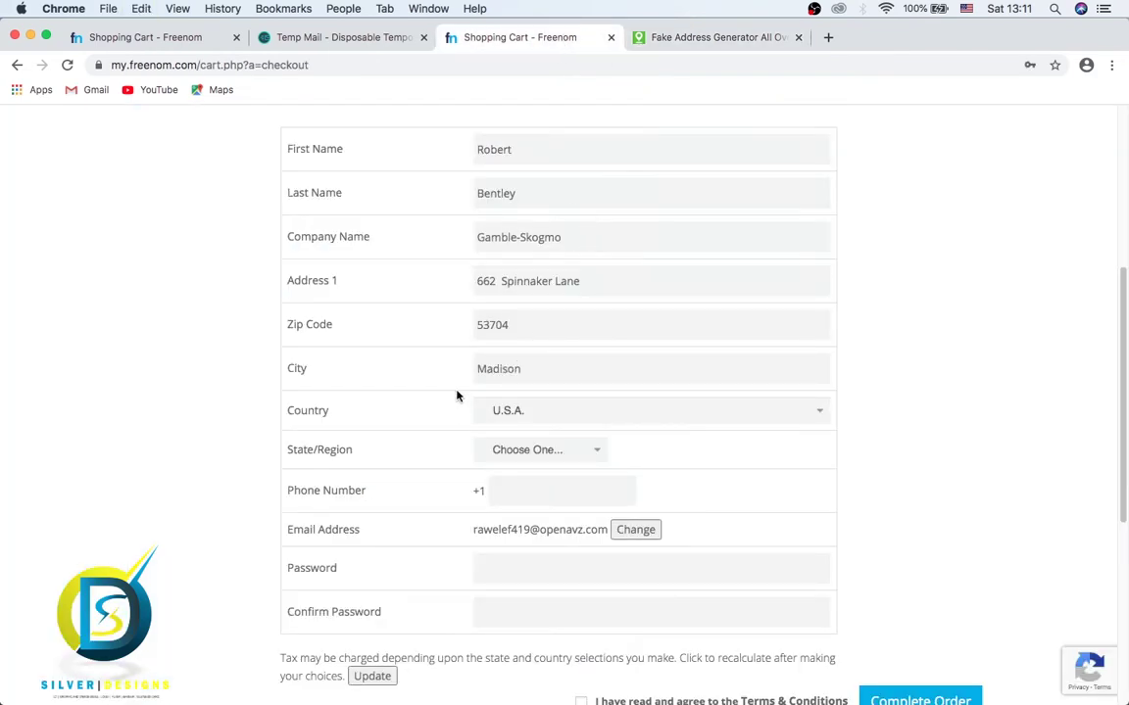
scroll(626, 398, down, 1)
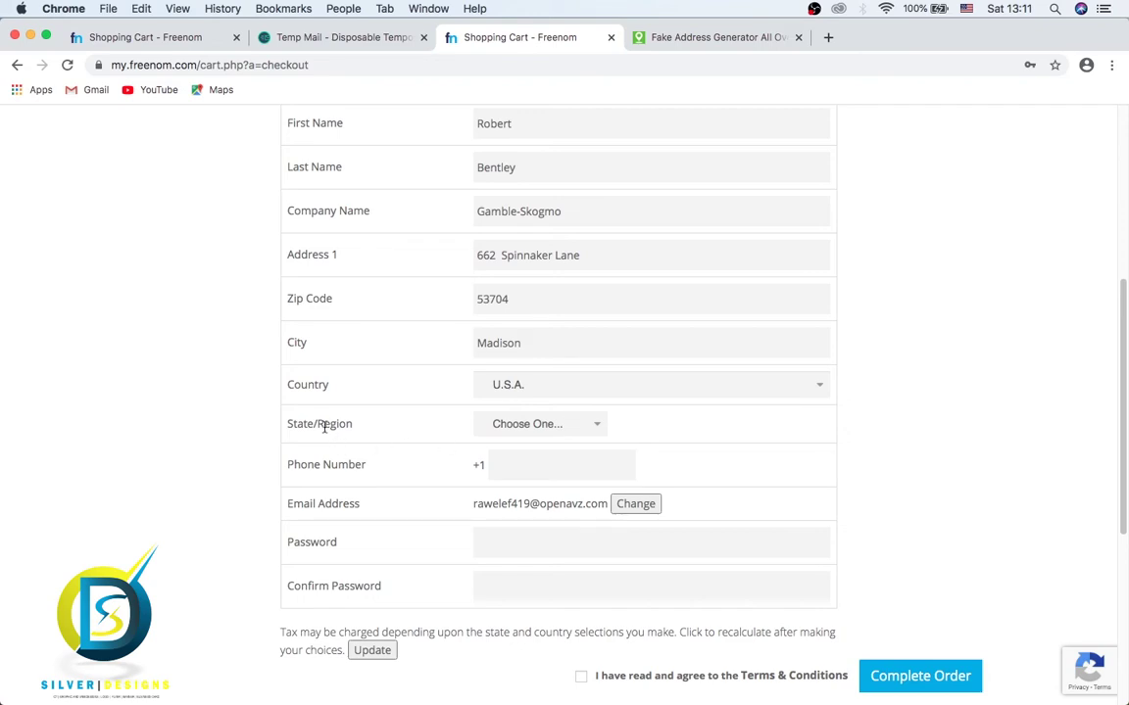
- Check the generated state and set the form's State to Illinois
click(685, 37)
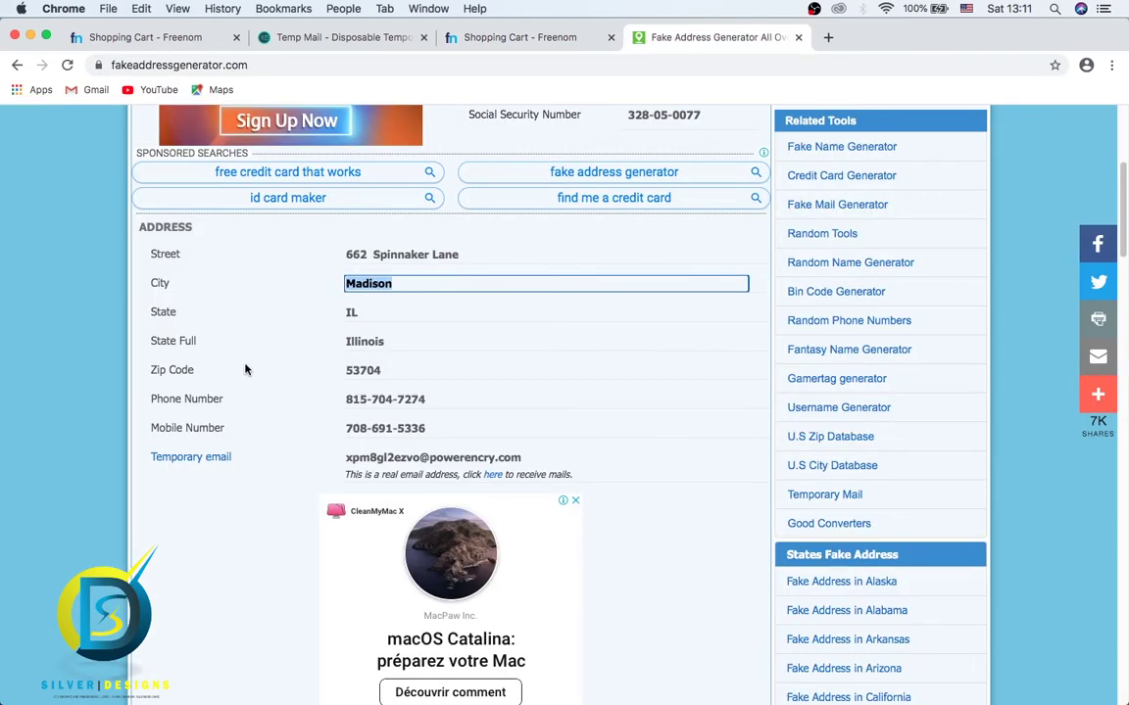
click(372, 342)
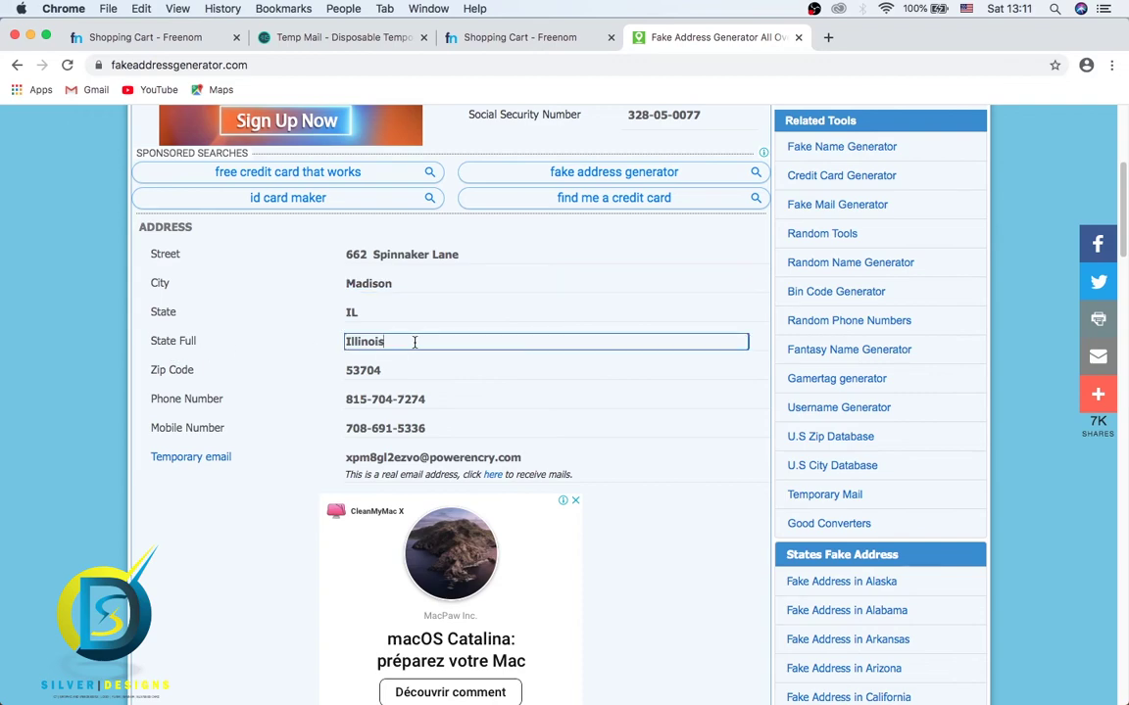
right_click(367, 340)
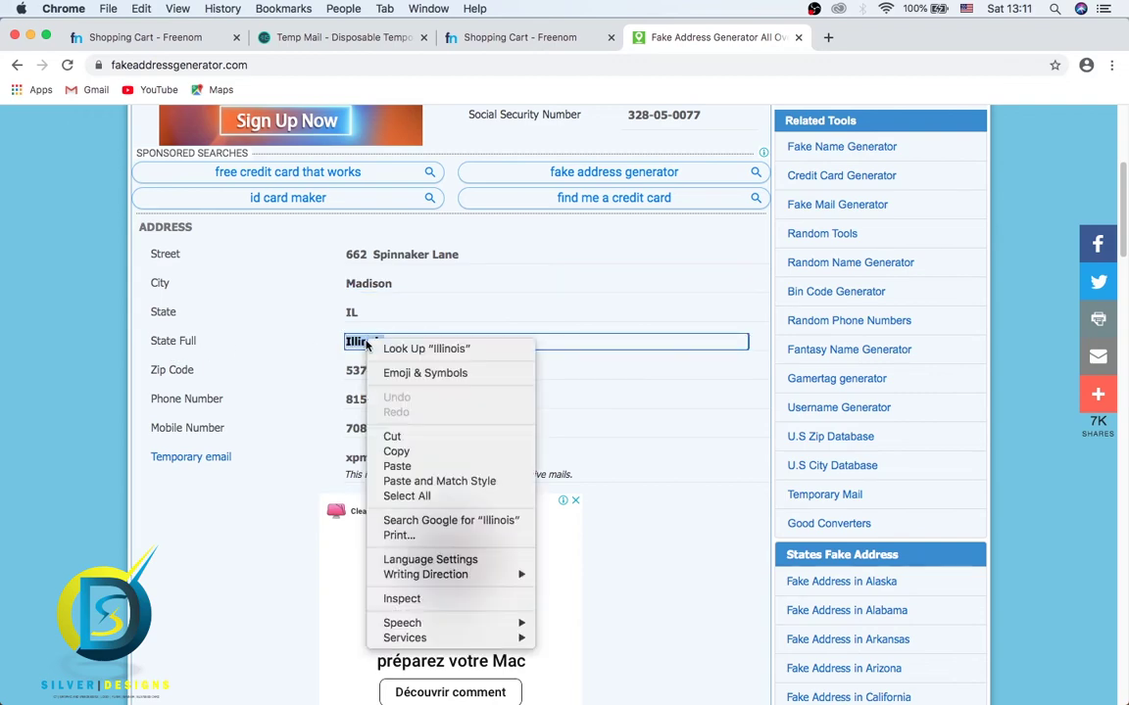
click(394, 452)
click(519, 37)
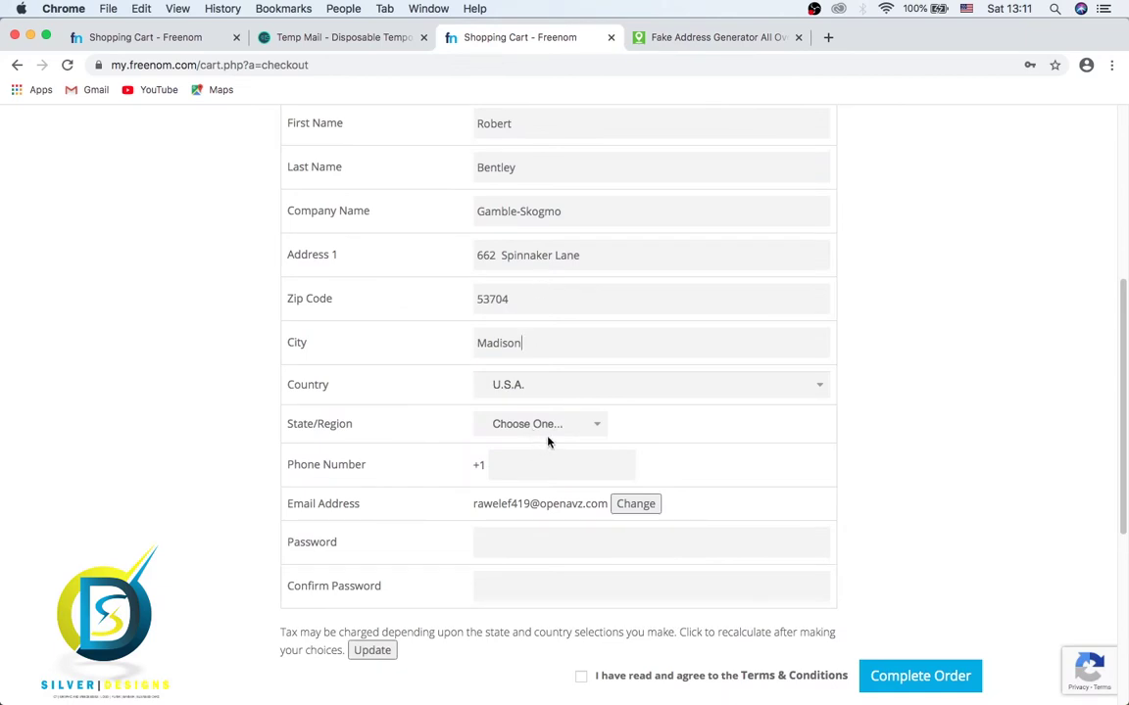
scroll(549, 441, down, 2)
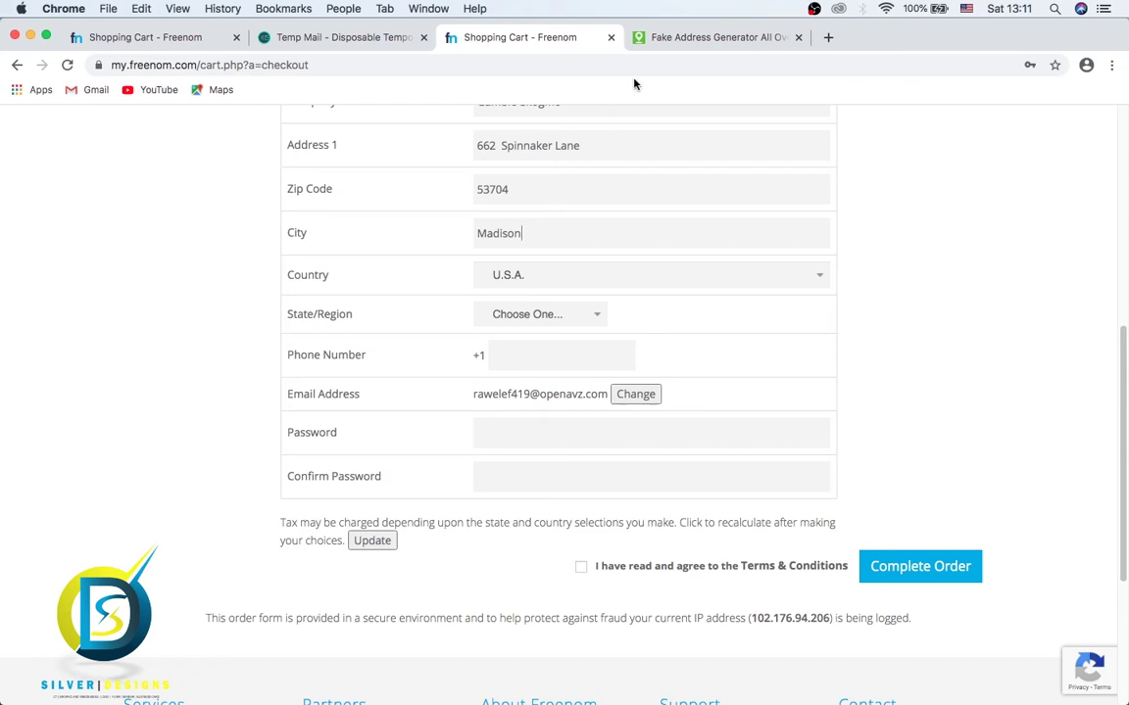
click(676, 39)
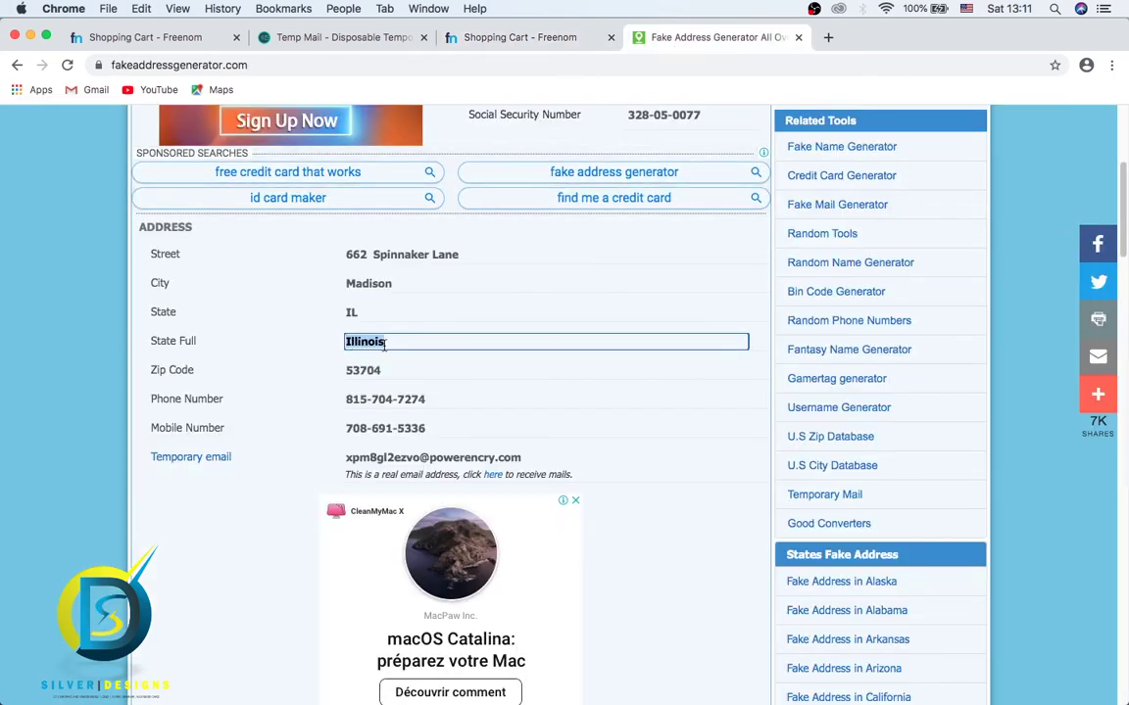
click(542, 37)
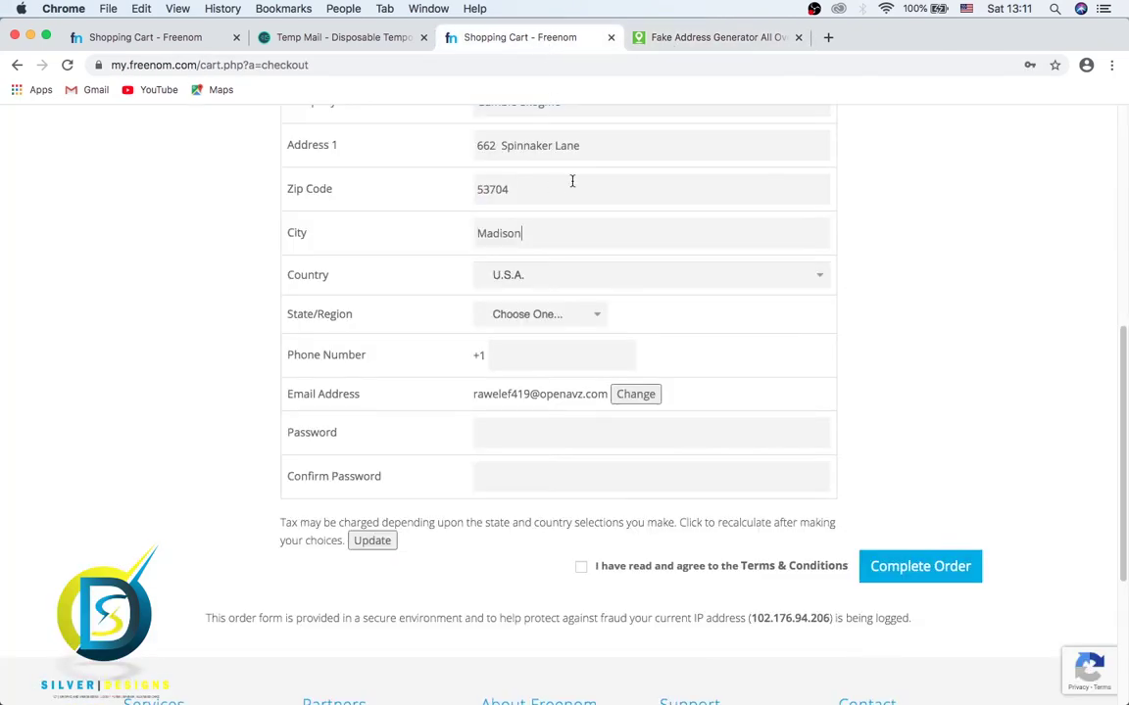
click(578, 313)
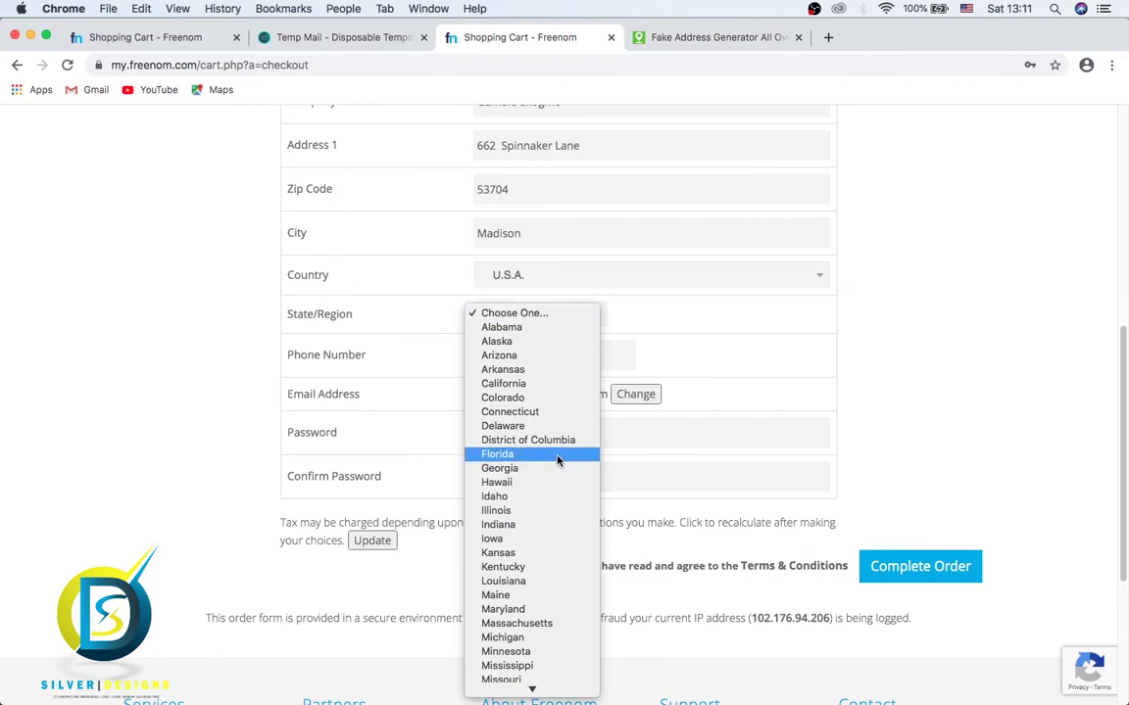
click(511, 511)
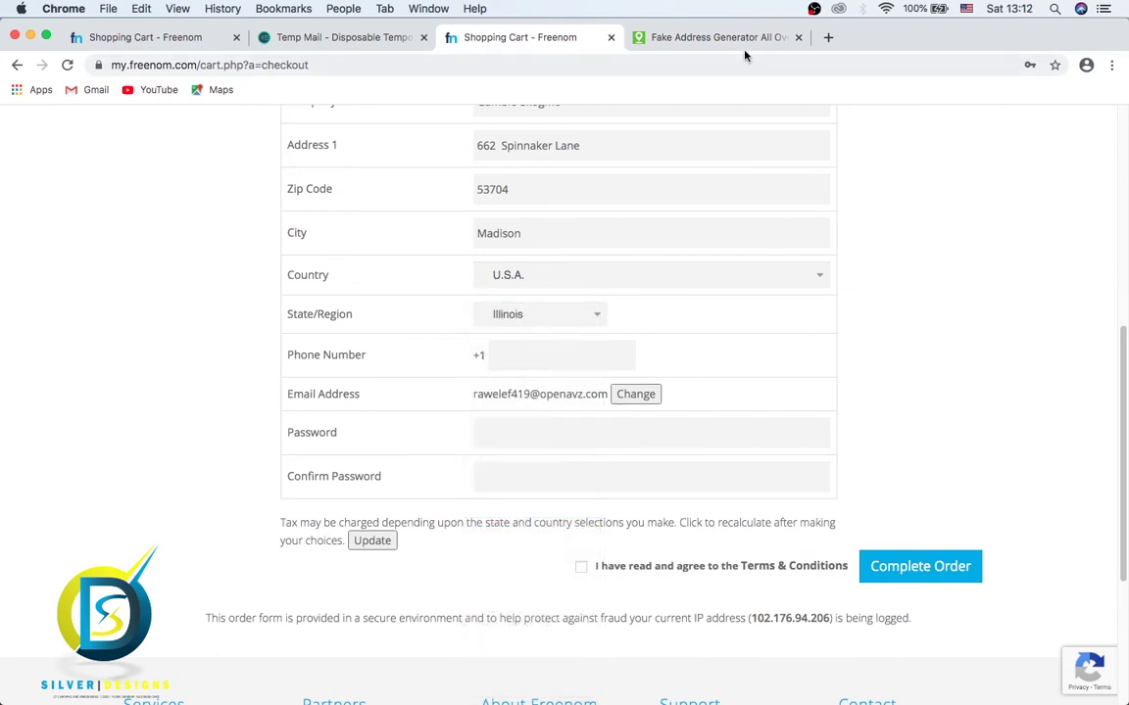
- Copy the generated phone number into the Phone Number field
click(653, 39)
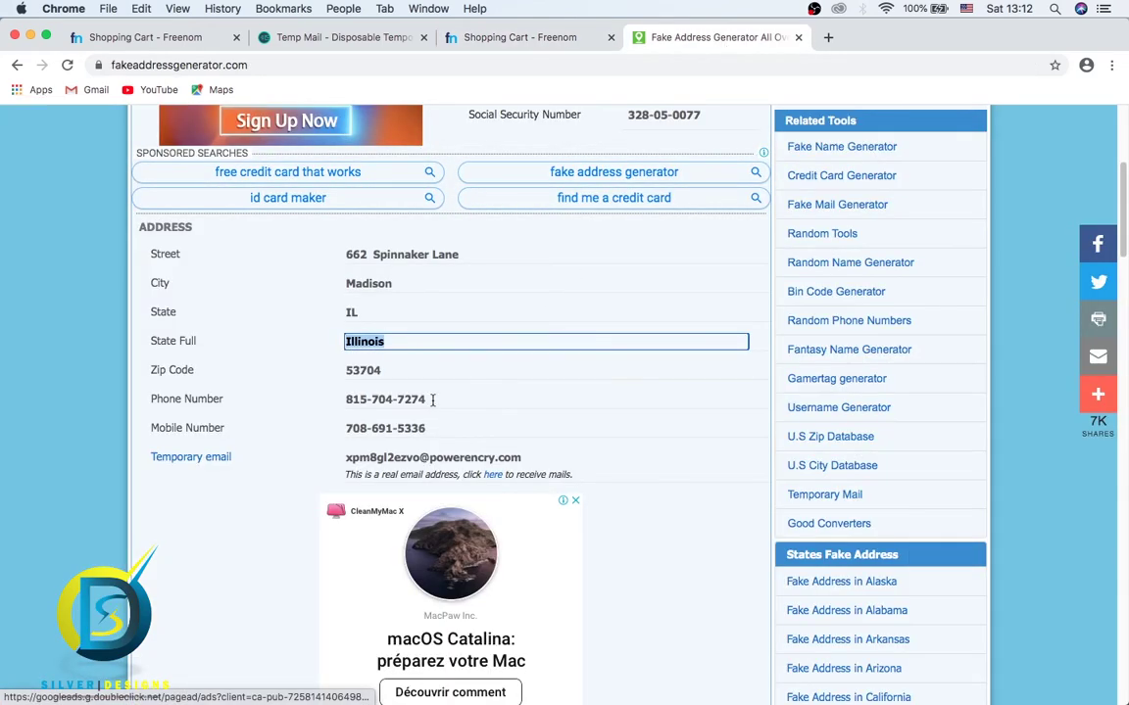
drag(432, 399, 343, 399)
right_click(362, 393)
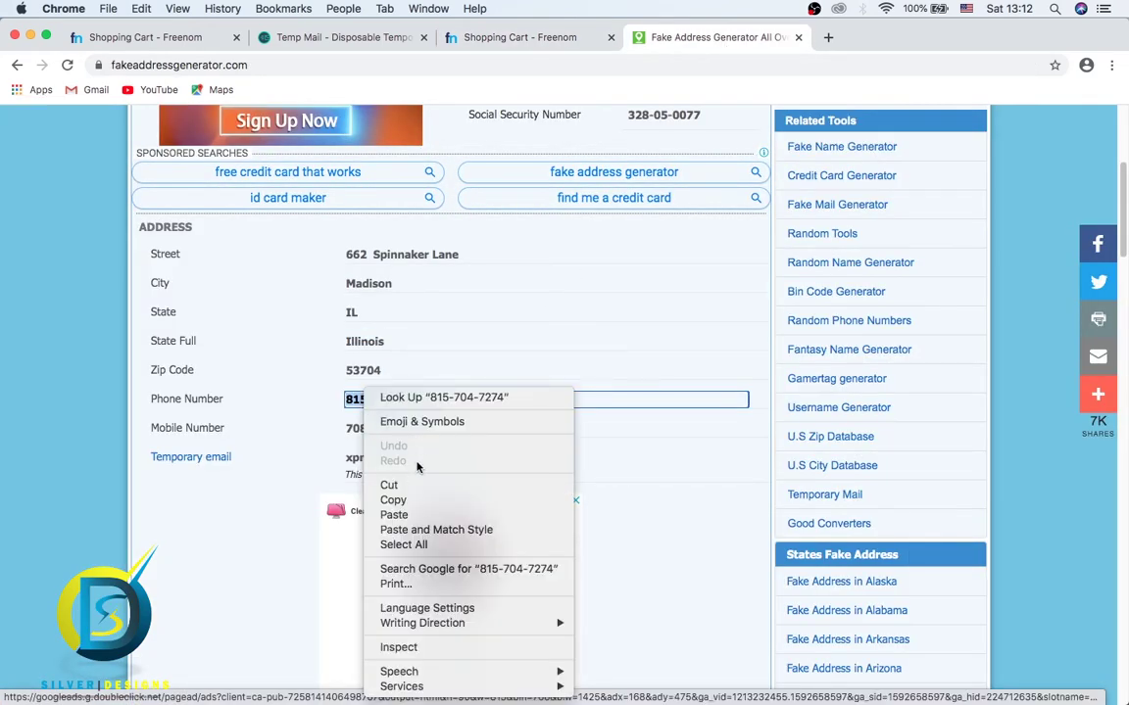
click(393, 500)
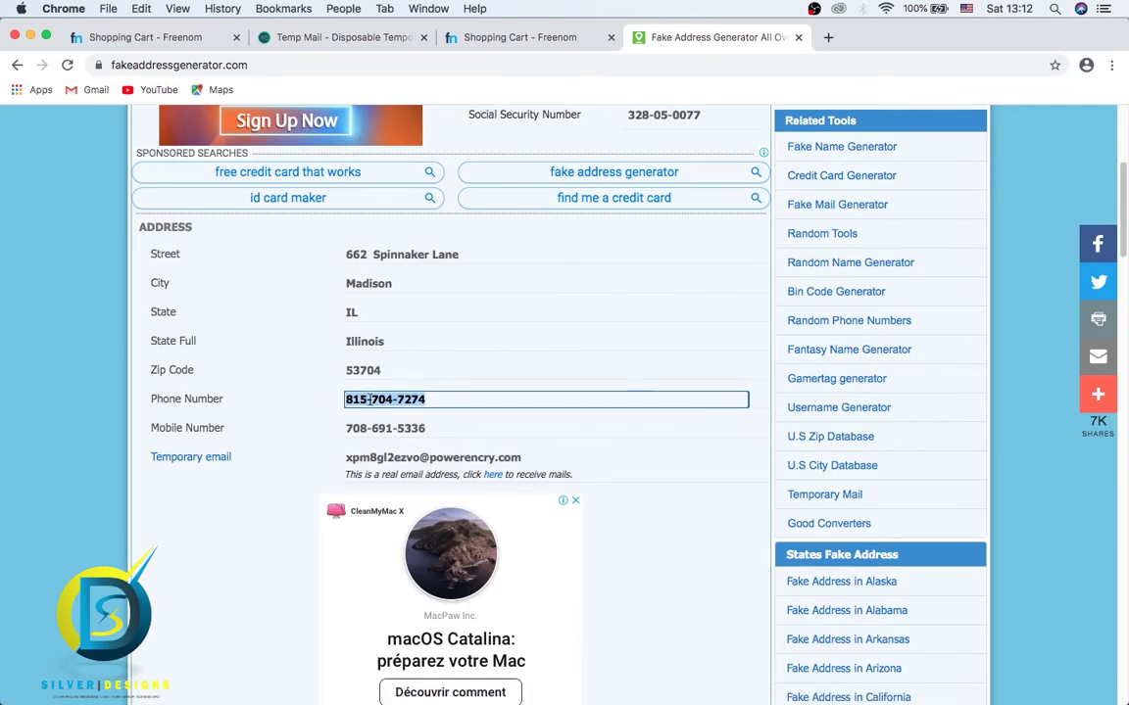
right_click(370, 402)
click(401, 500)
click(519, 38)
click(534, 348)
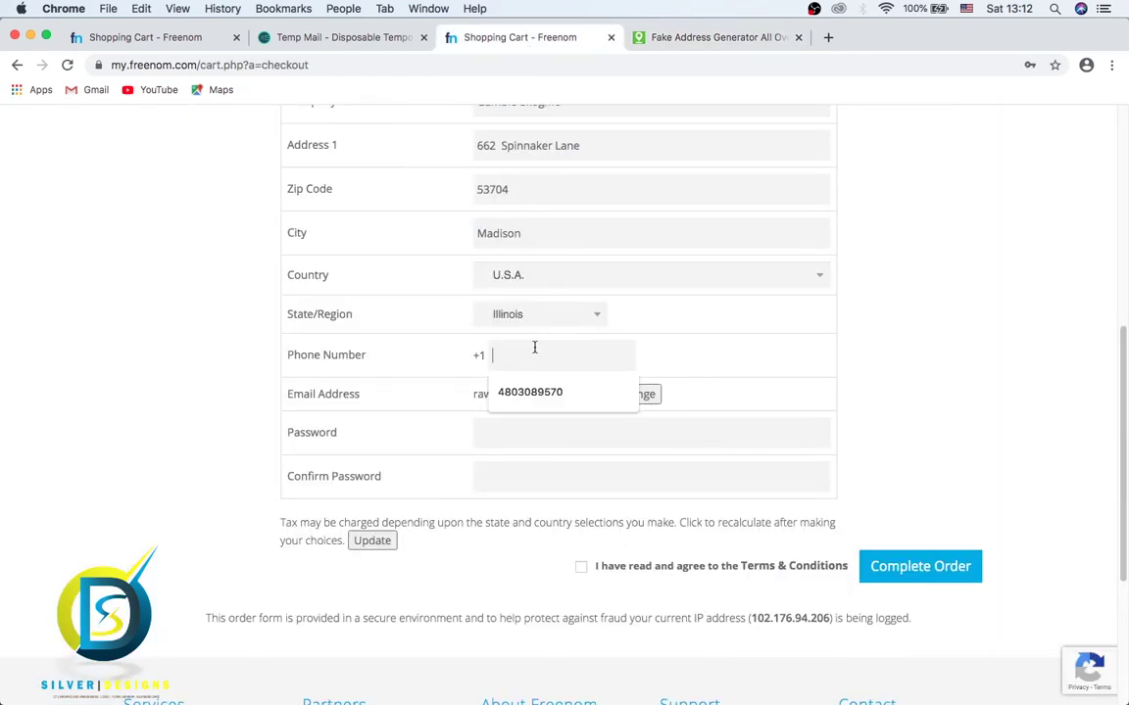
key(super+v)
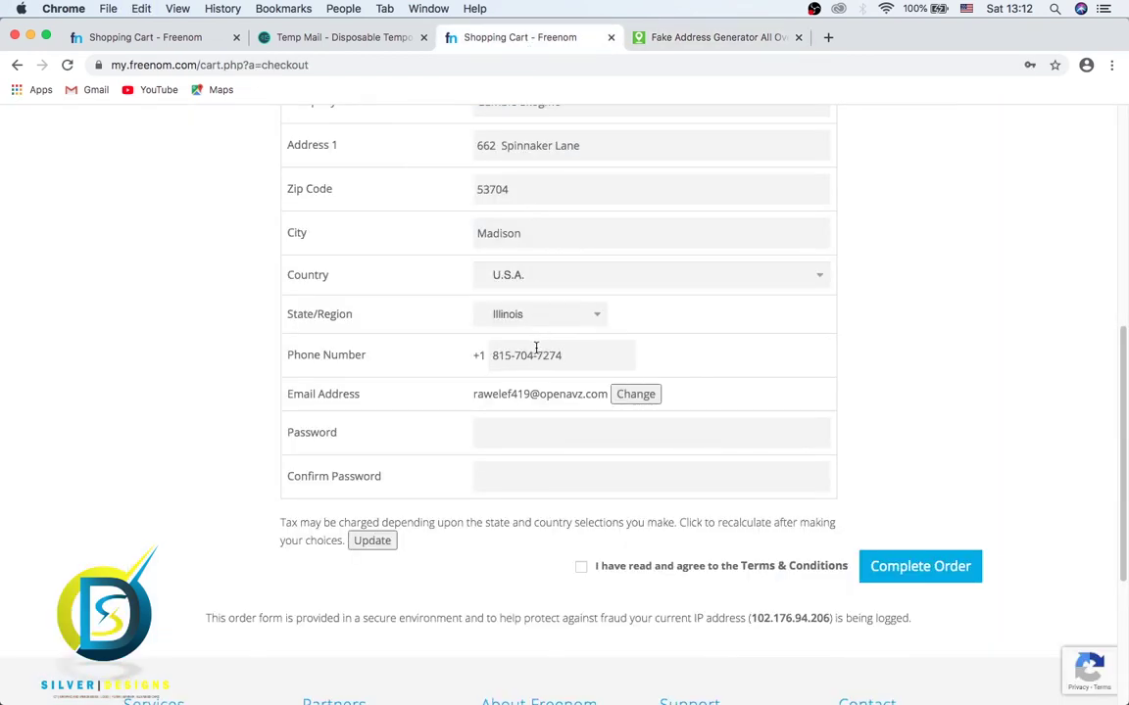
click(518, 354)
- Remove the hyphen from the phone number so it is digits only
key(BackSpace)
key(BackSpace)
scroll(608, 297, up, 4)
scroll(609, 299, down, 3)
scroll(610, 299, down, 2)
- Enter and confirm the account password, accept the Terms & Conditions, and complete the order
click(538, 358)
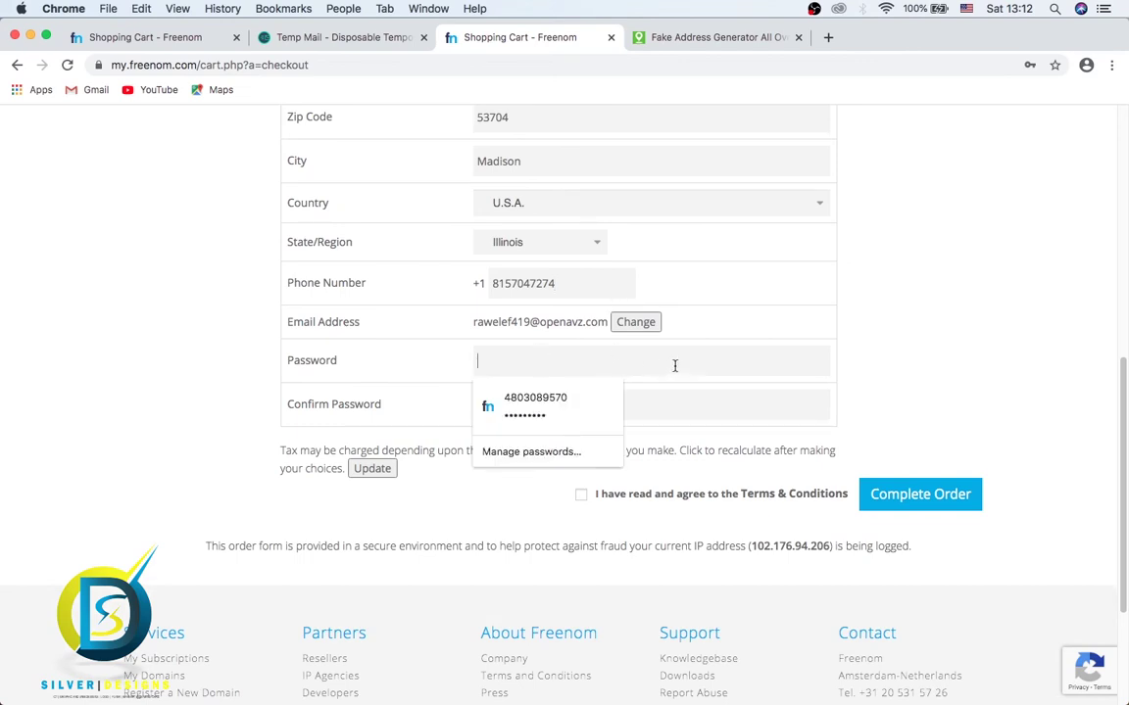
click(672, 398)
click(637, 358)
text(a)
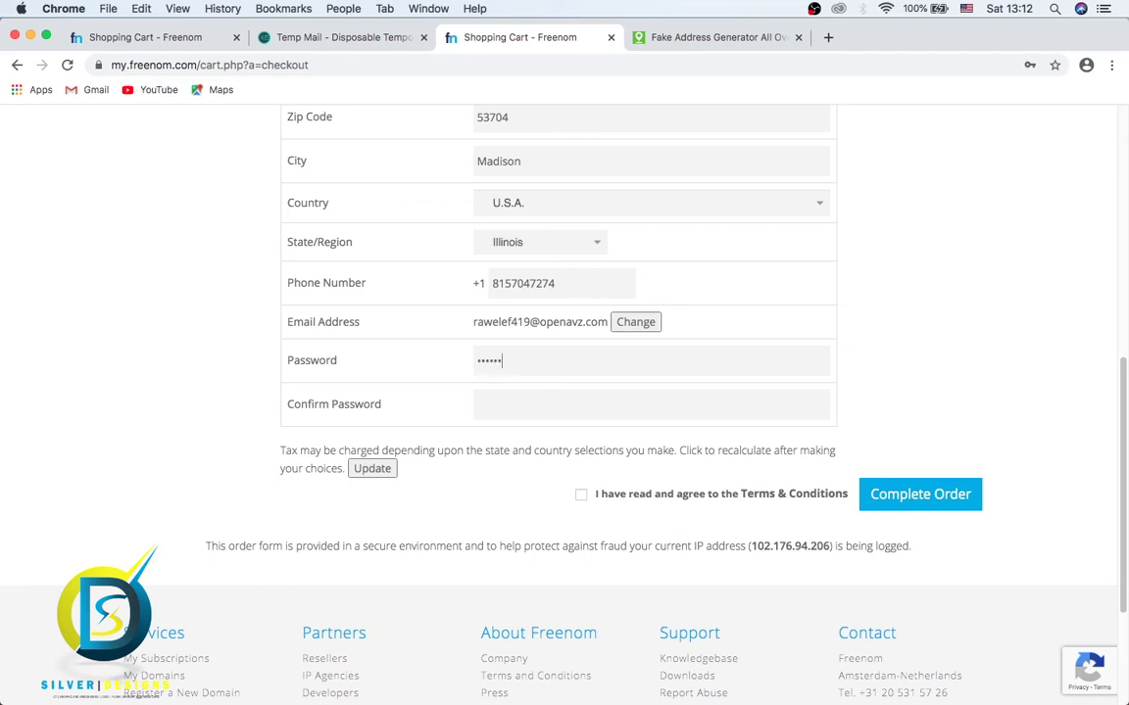
text(a***)
click(581, 495)
click(918, 499)
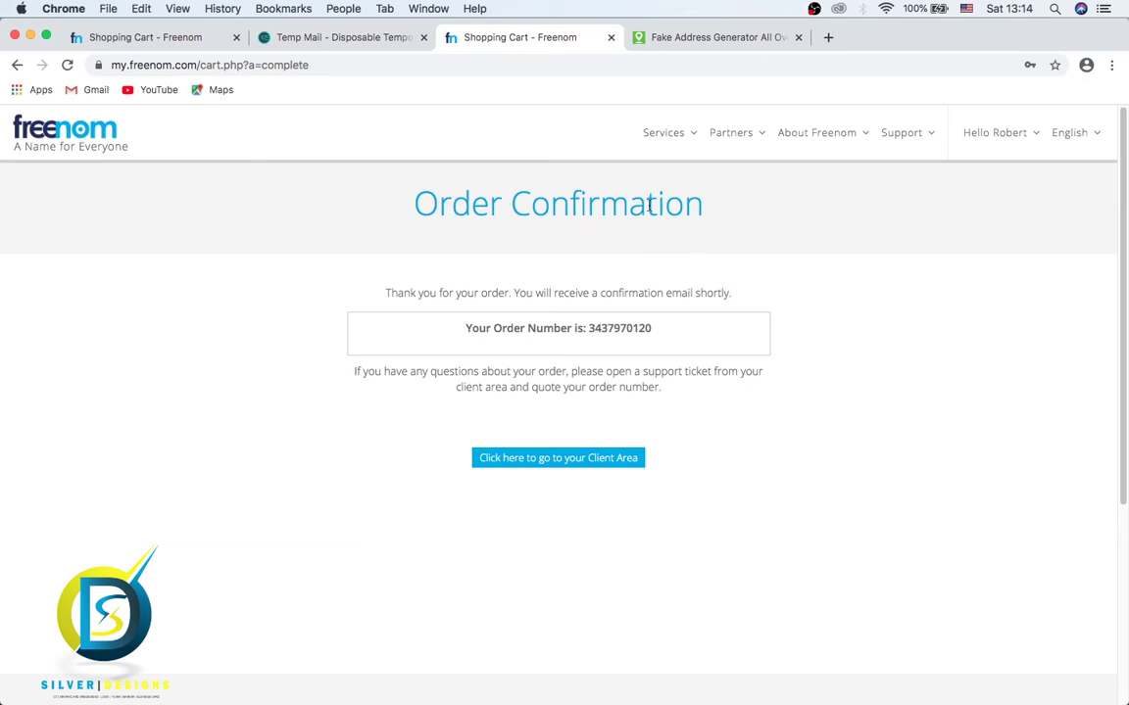
- Go to Services > My Domains and paste the temporary mailbox address into the login e-mail
mouse_move(686, 138)
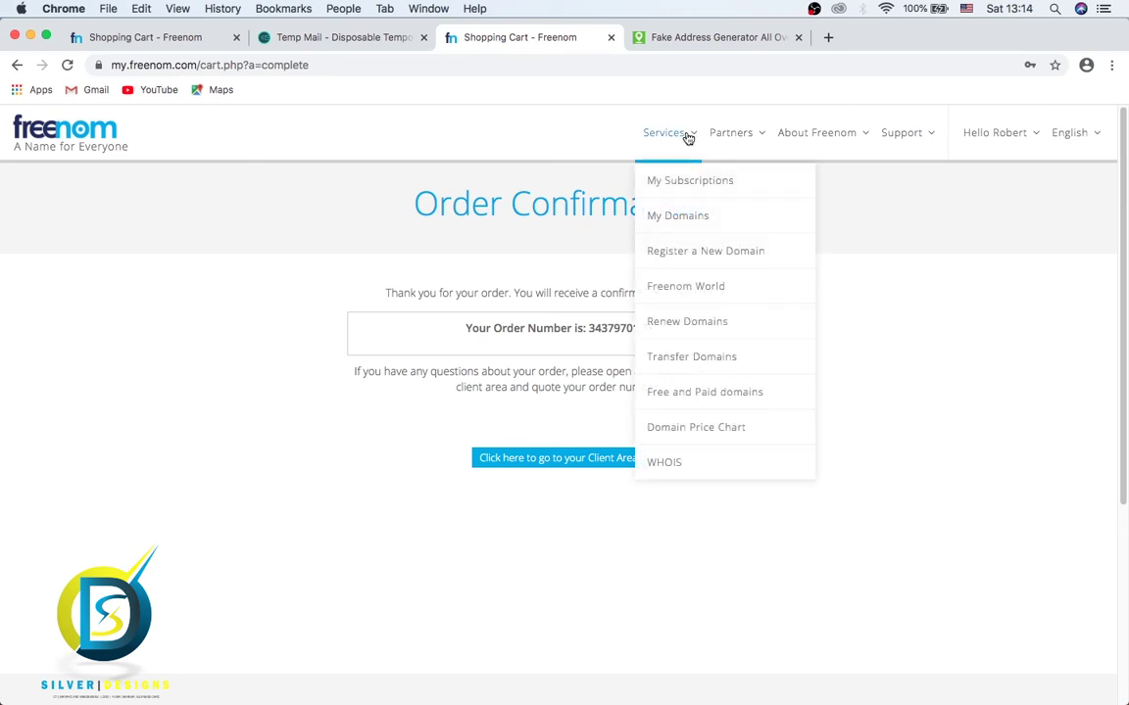
click(681, 217)
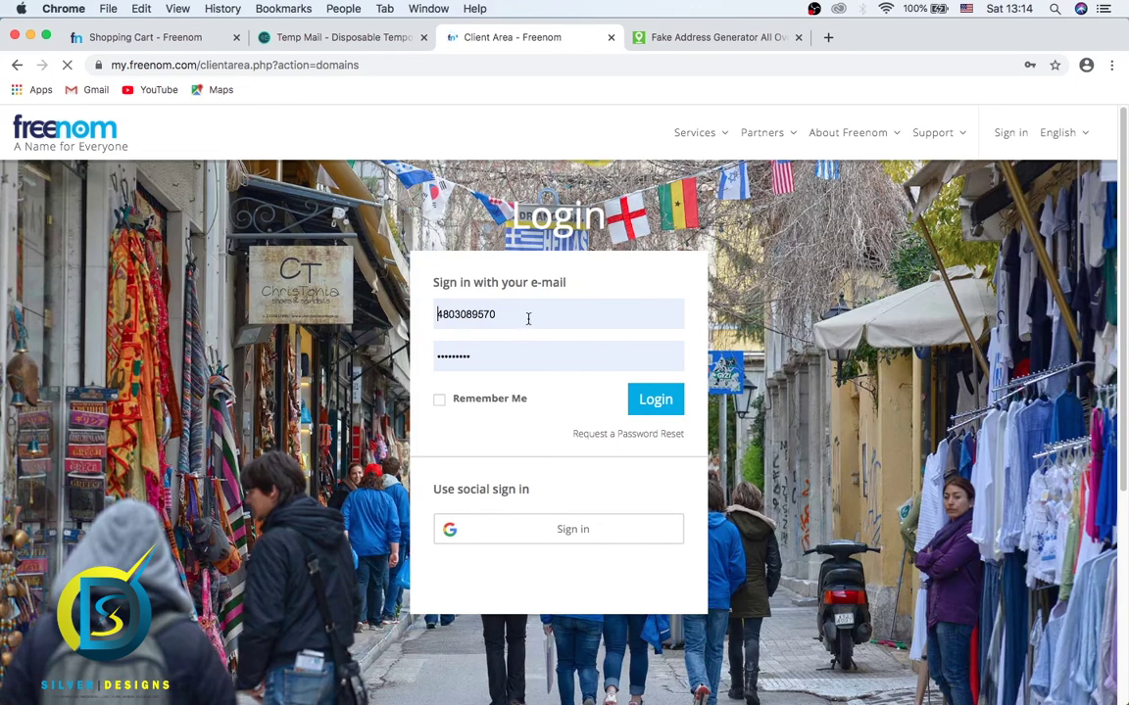
click(528, 319)
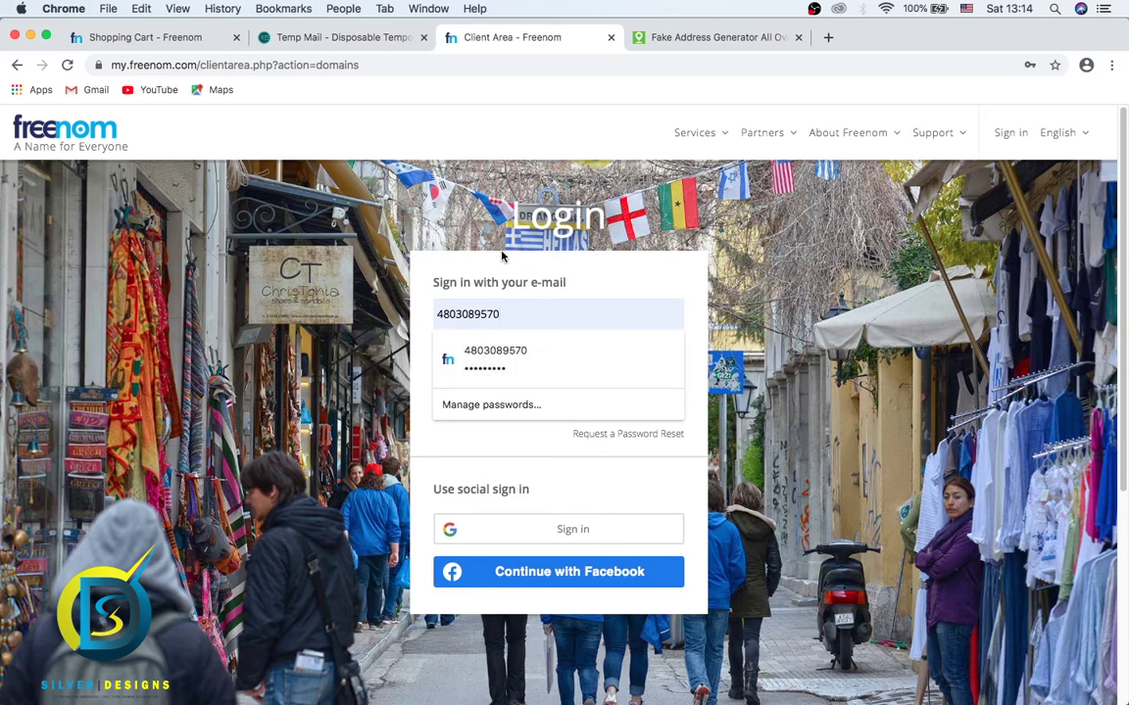
click(366, 39)
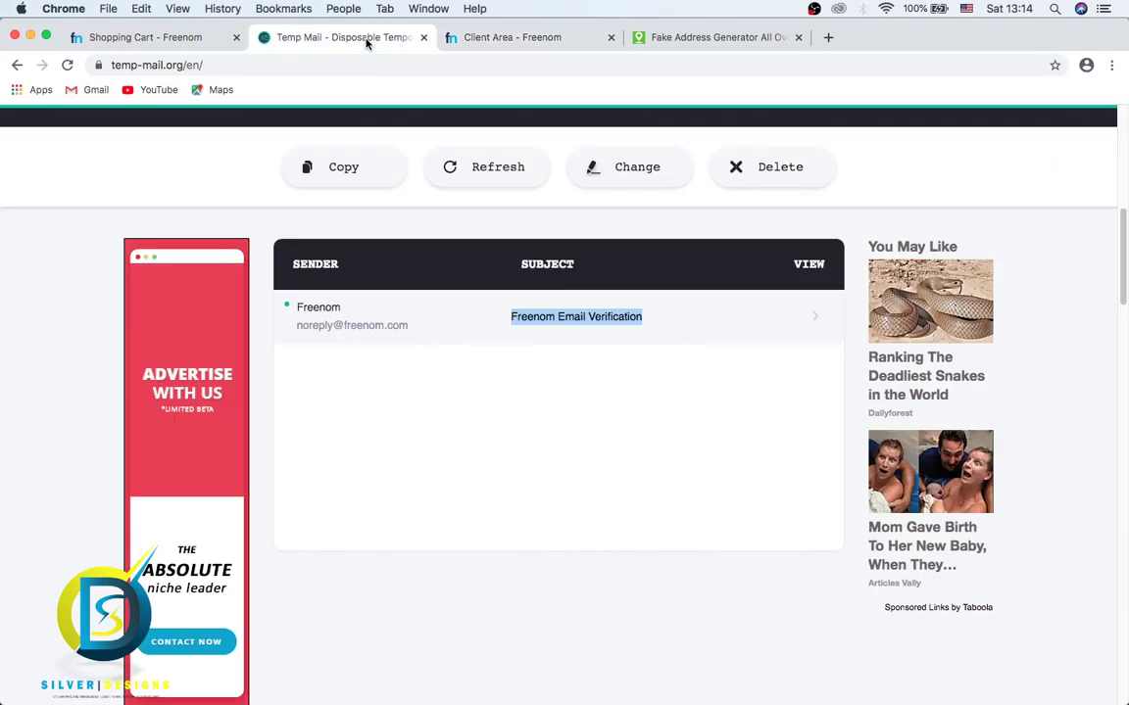
scroll(593, 351, up, 8)
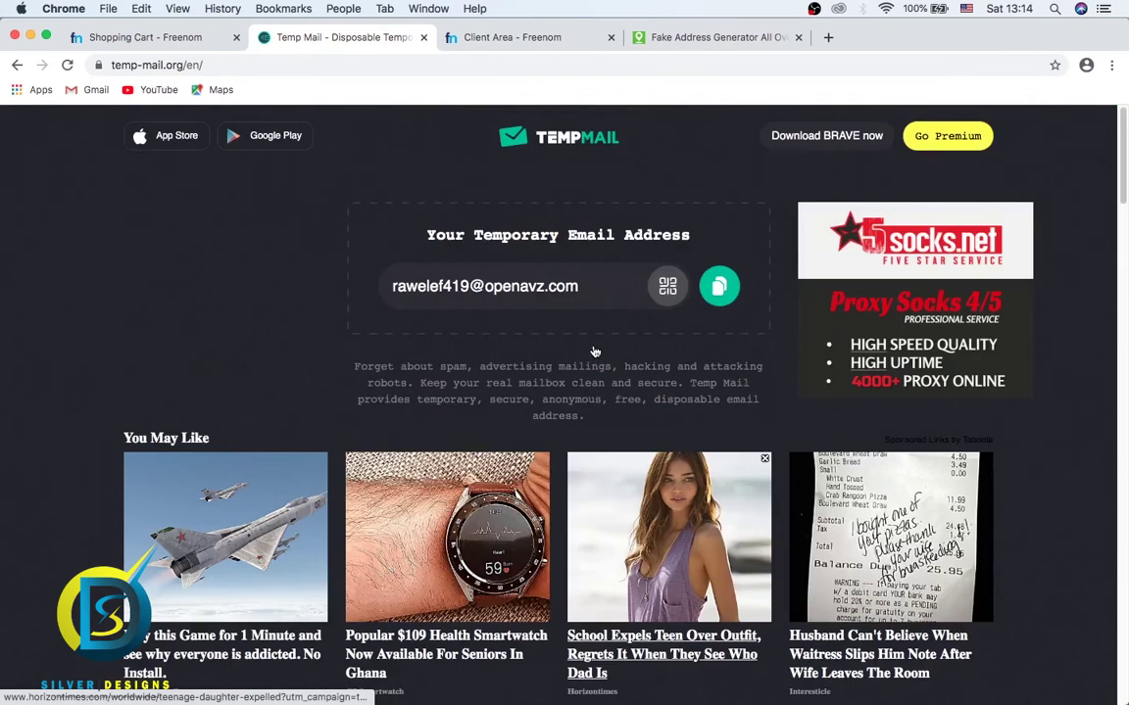
click(718, 289)
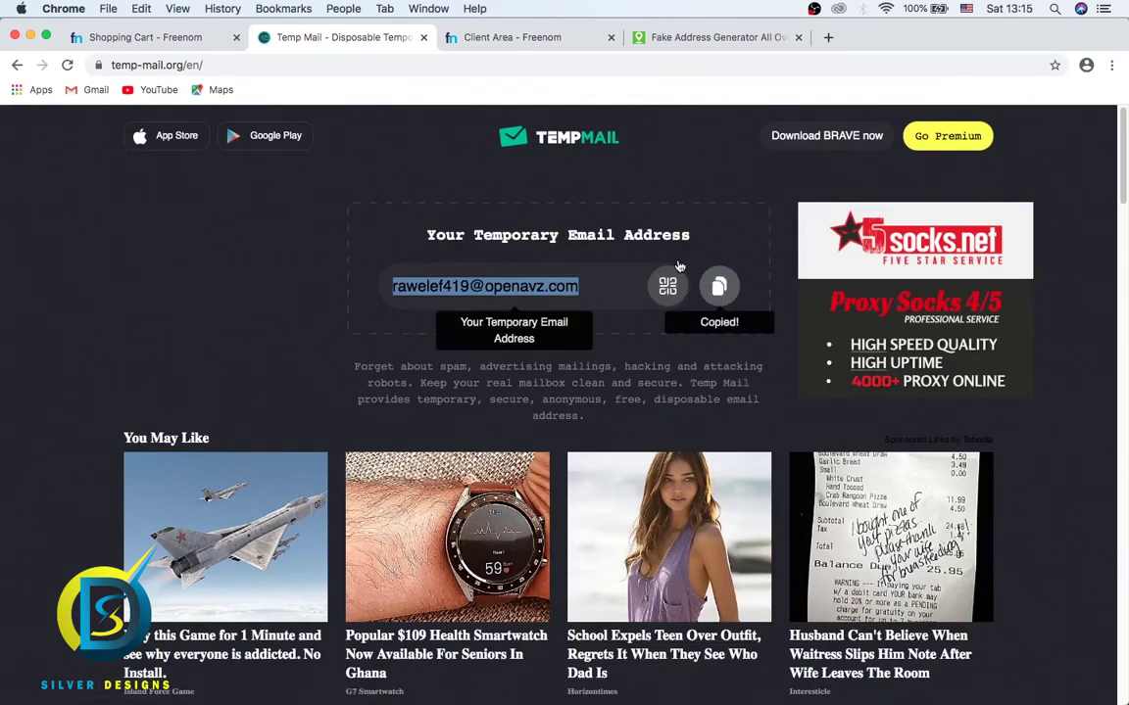
click(516, 39)
double_click(512, 313)
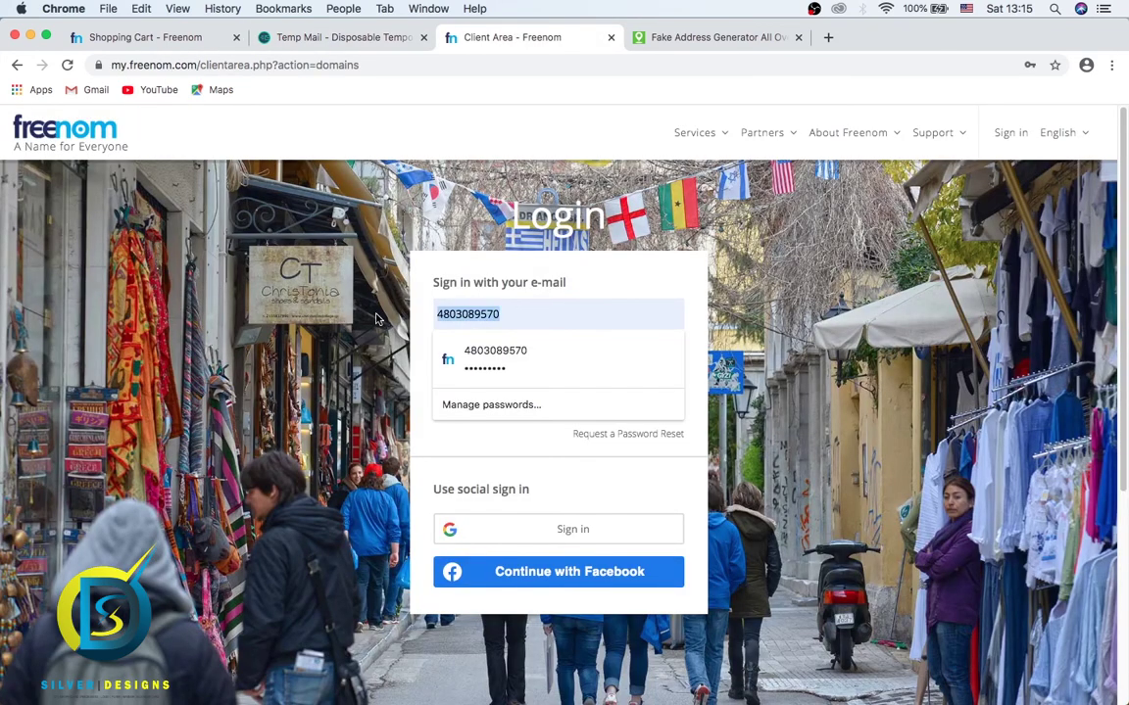
key(super+v)
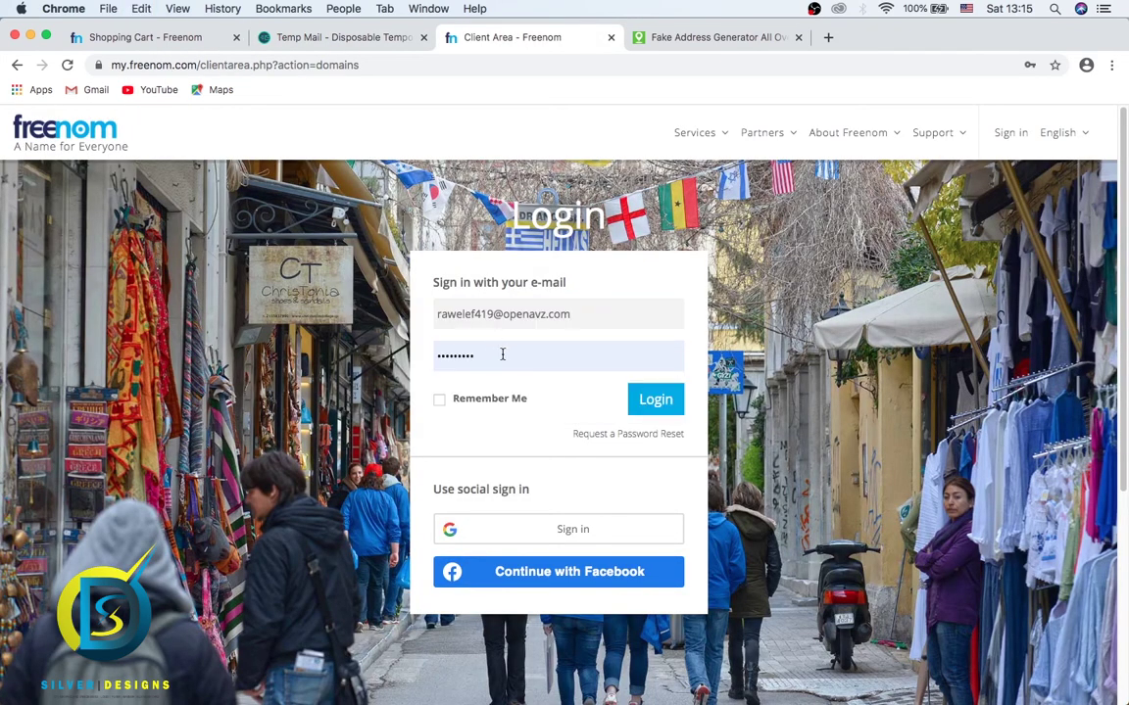
- Replace the prefilled password with the account password and tick Remember Me
double_click(497, 356)
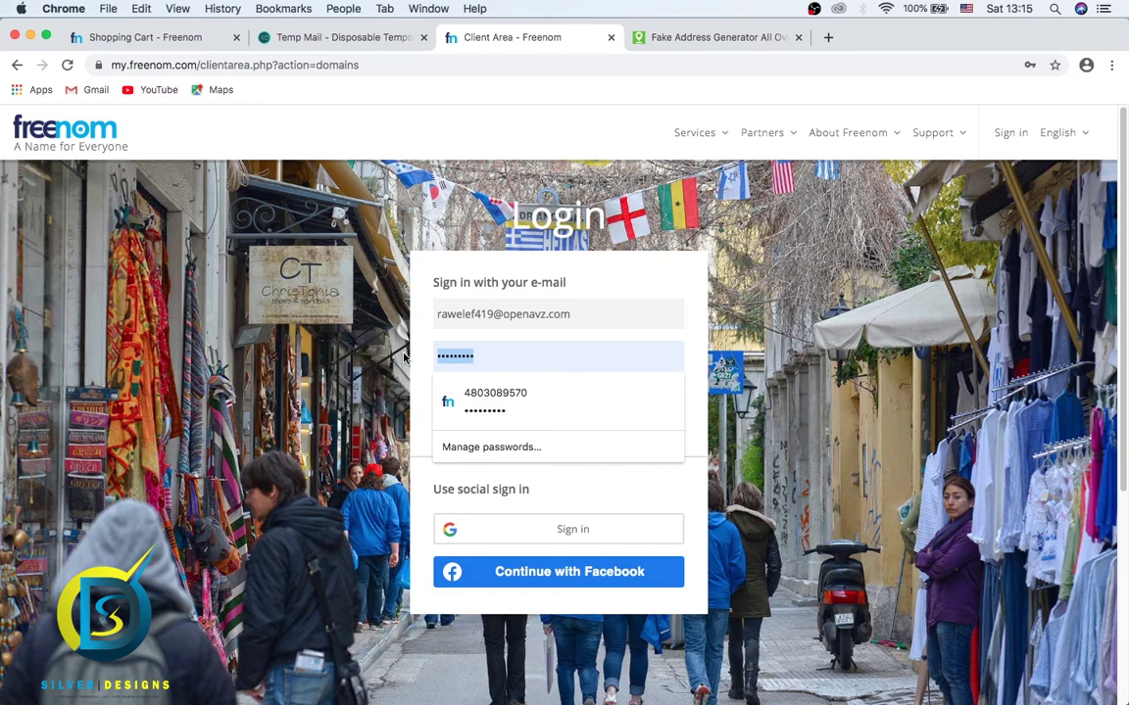
text(••)
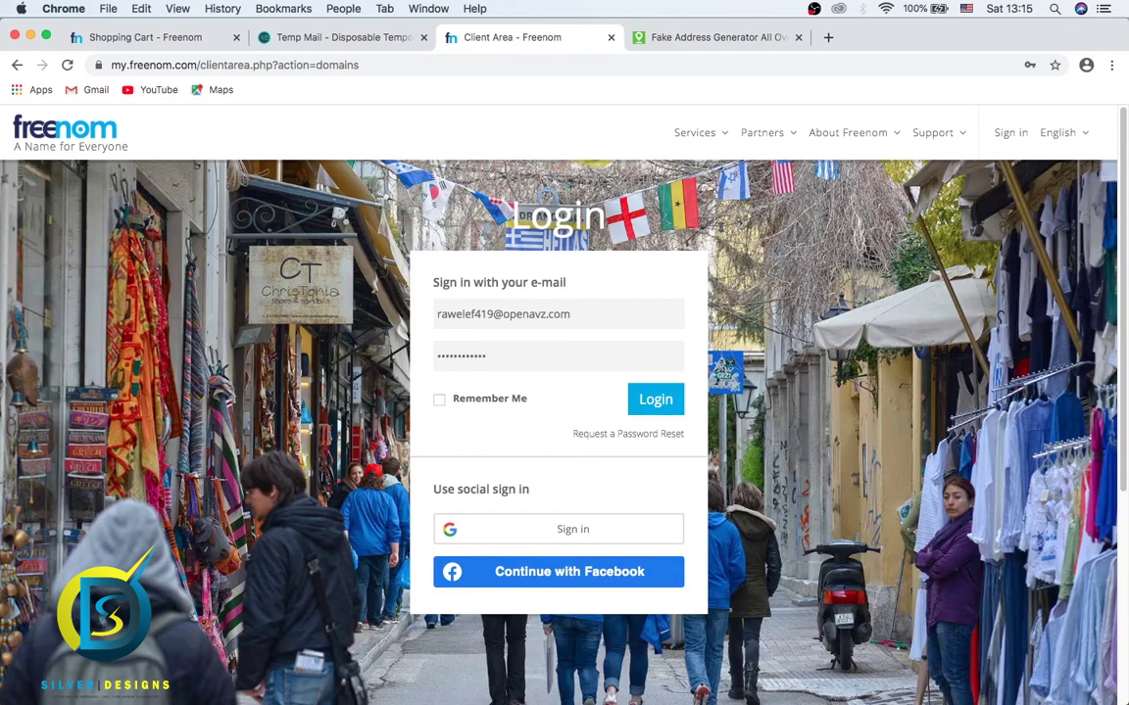
click(439, 398)
- Log in and open Manage Domain for silverstore.ml
click(637, 398)
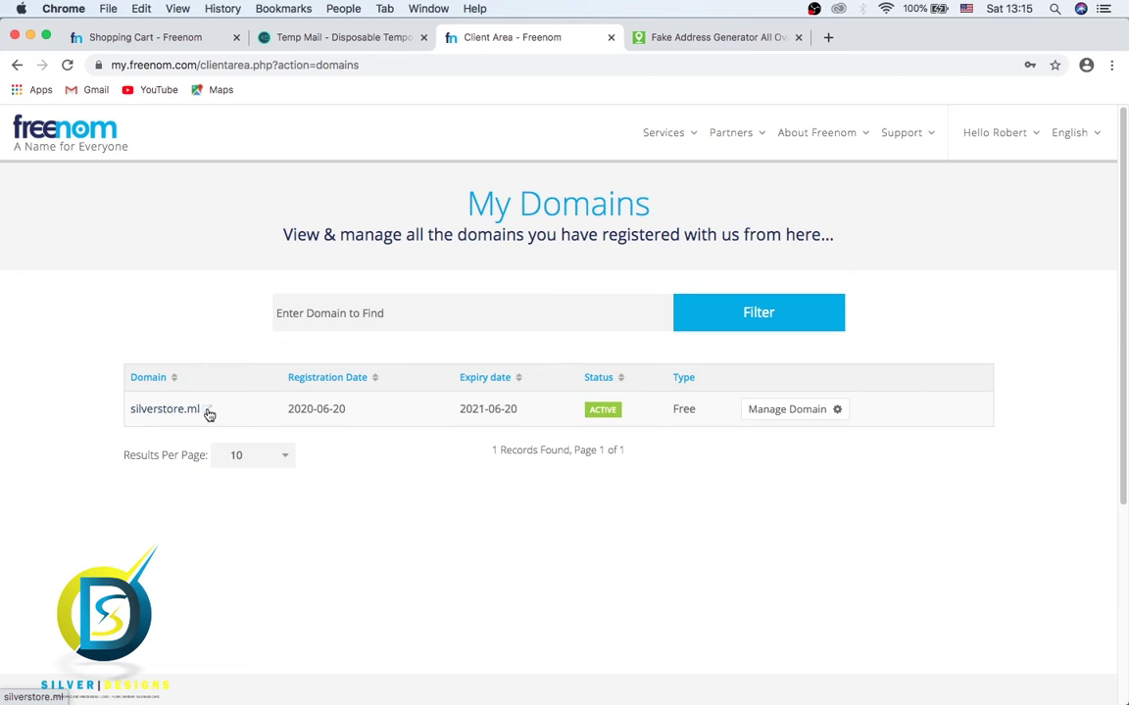
click(829, 415)
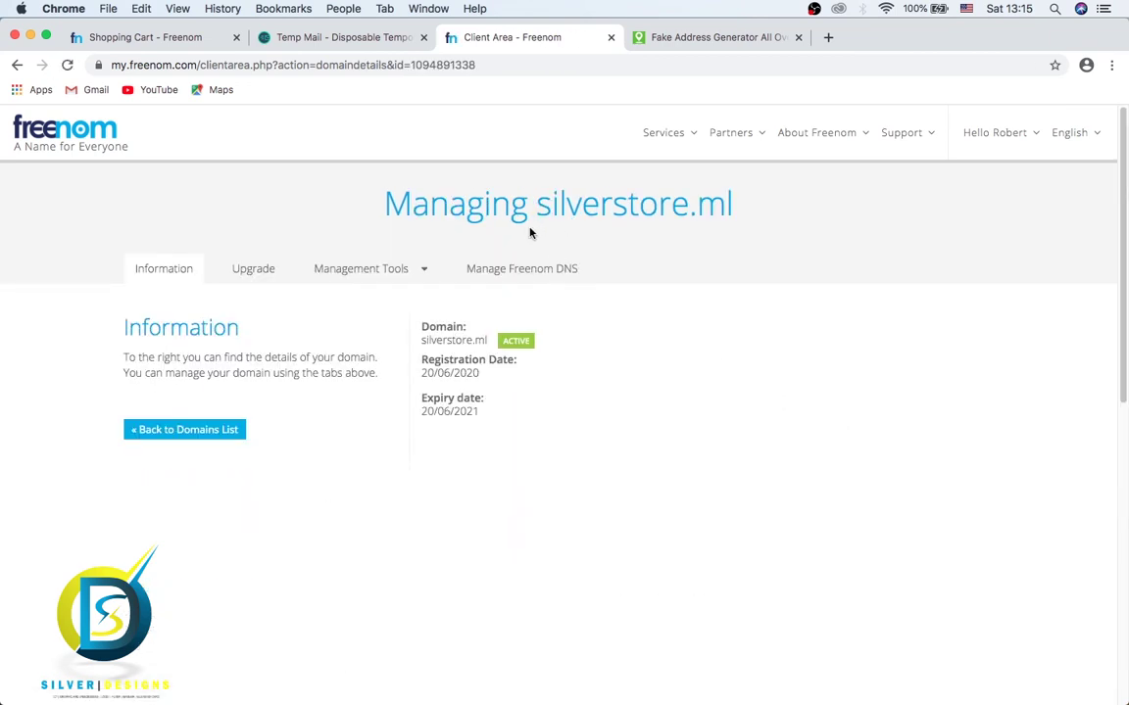
- In Management Tools > Nameservers, choose 'Use custom nameservers' and focus the Nameserver 1 and 2 fields
click(416, 269)
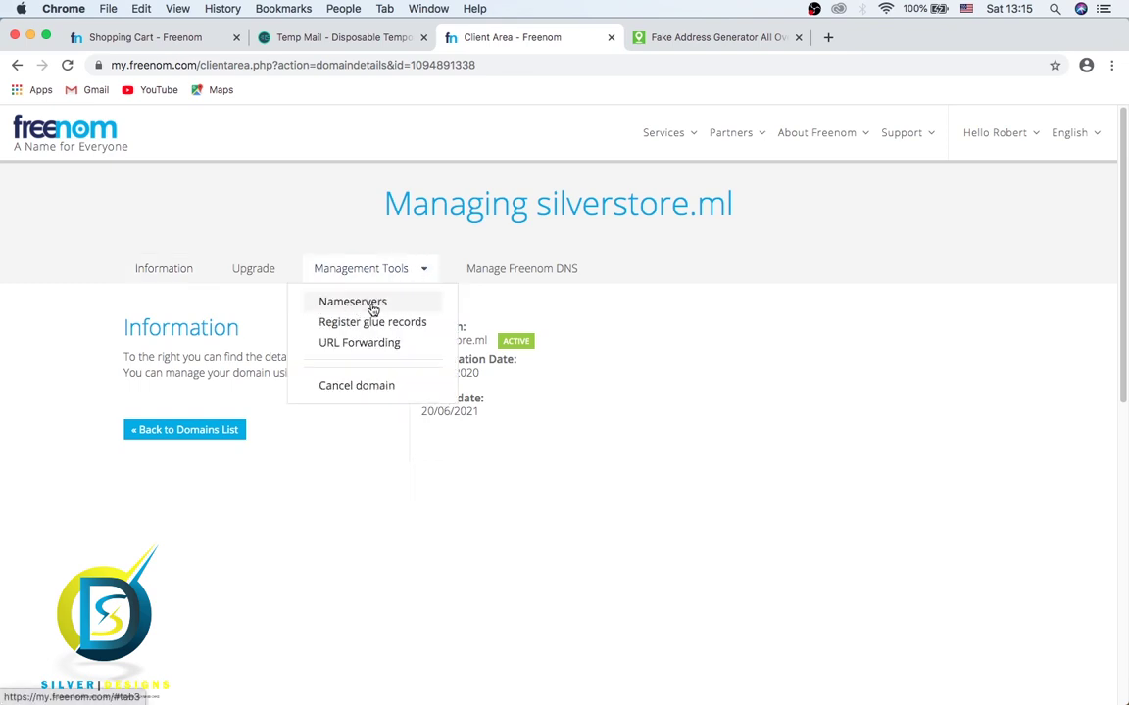
click(353, 302)
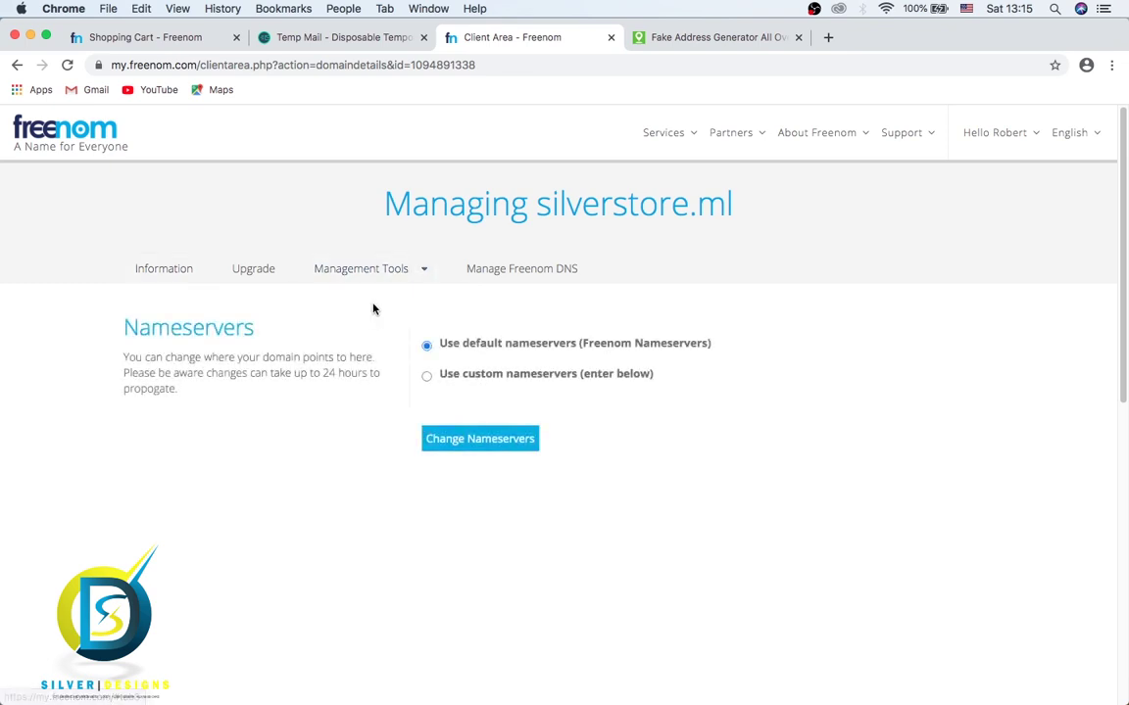
click(428, 377)
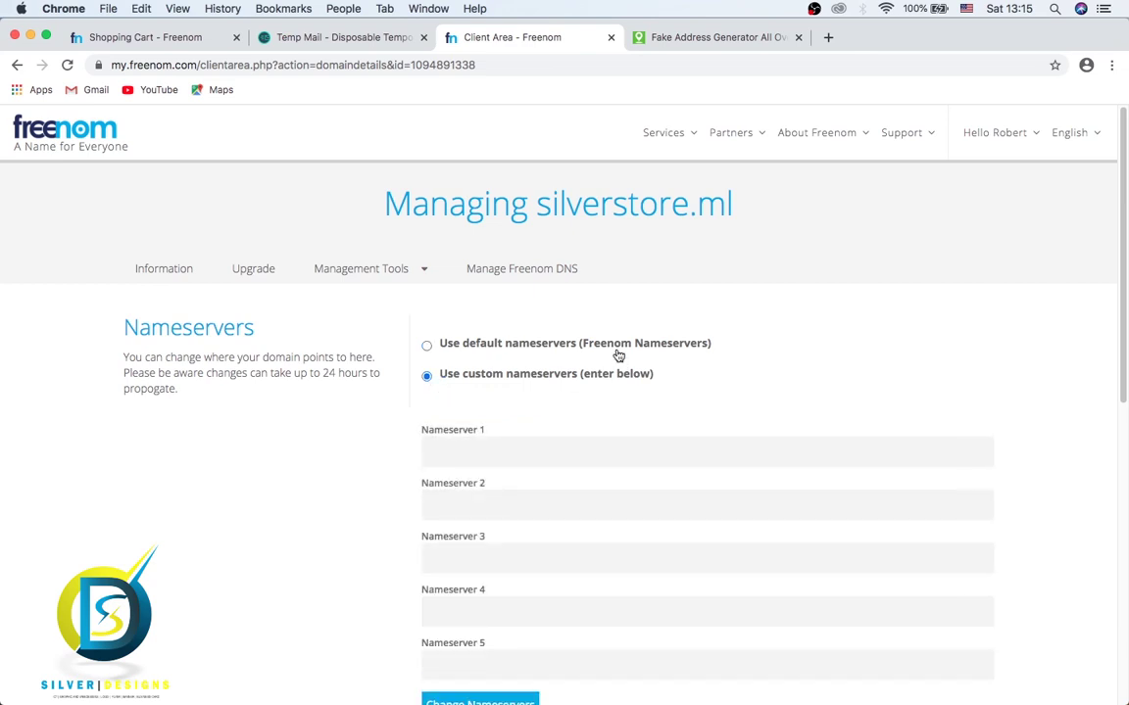
scroll(616, 356, down, 3)
click(525, 323)
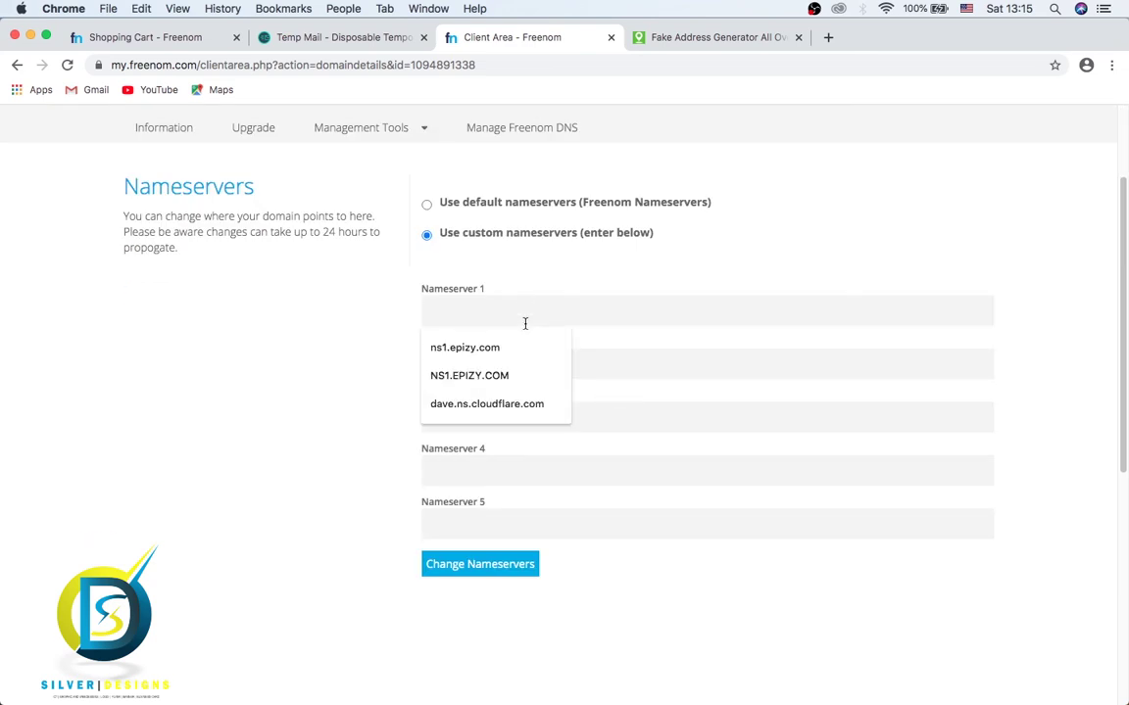
click(617, 371)
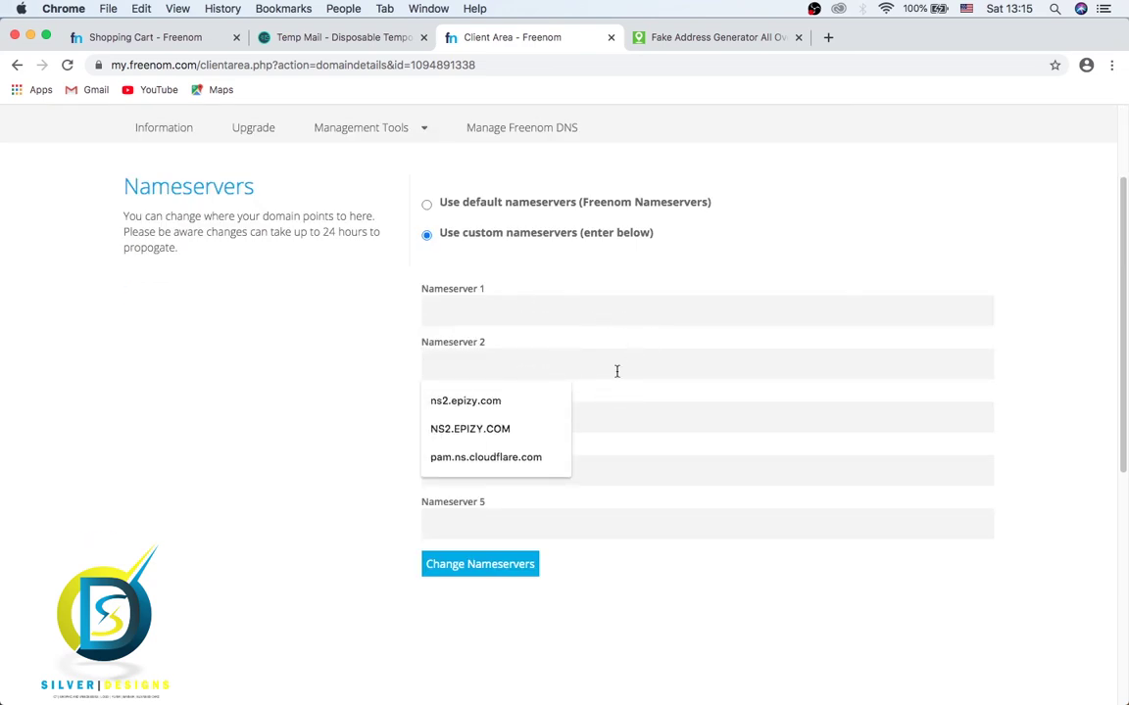